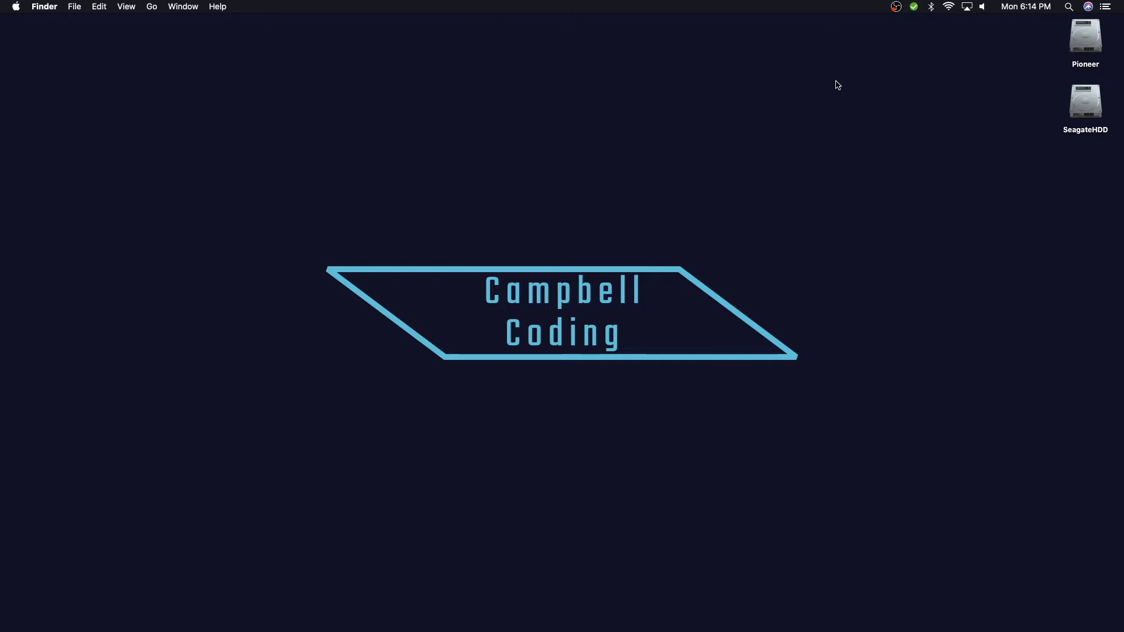
- Open the web browser and search the web for visual studio code
mouse_move(331, 628)
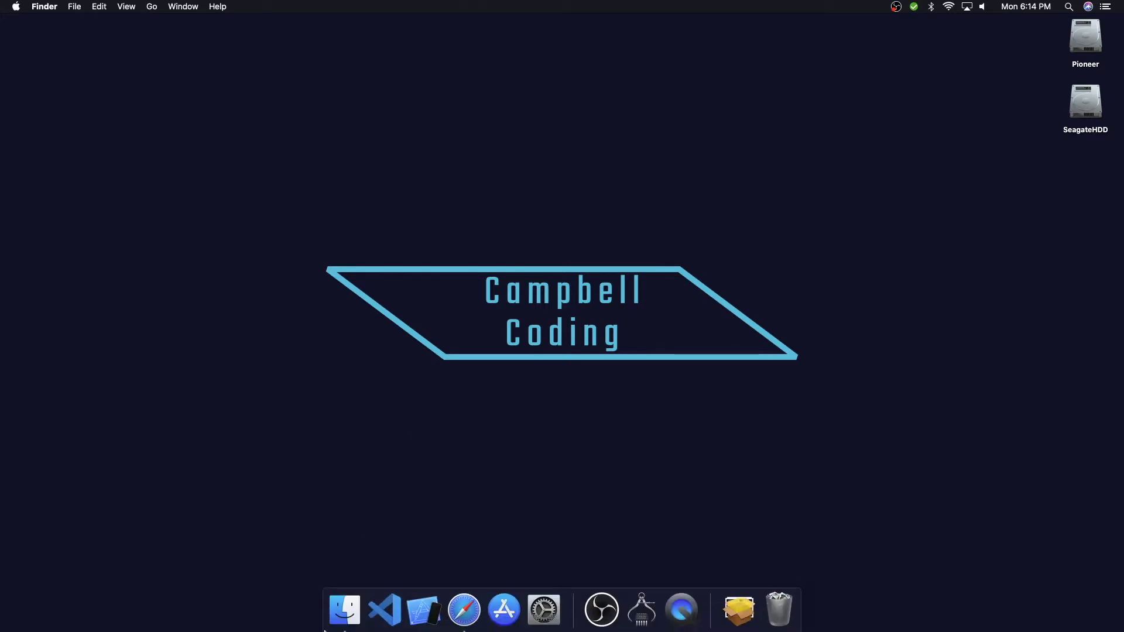
click(462, 614)
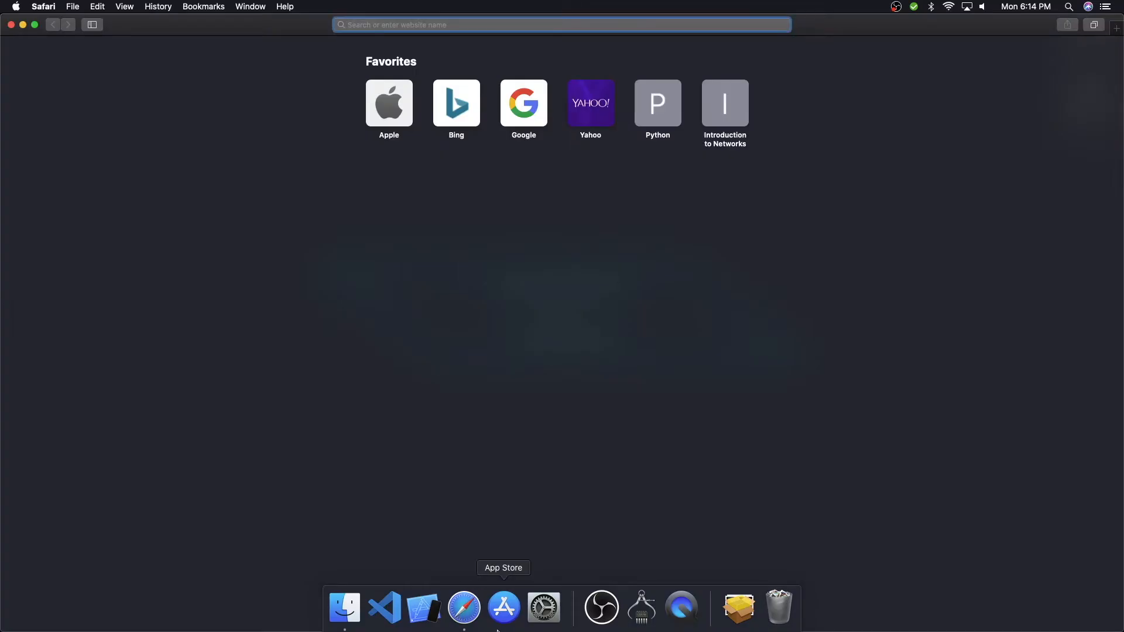
text(vis)
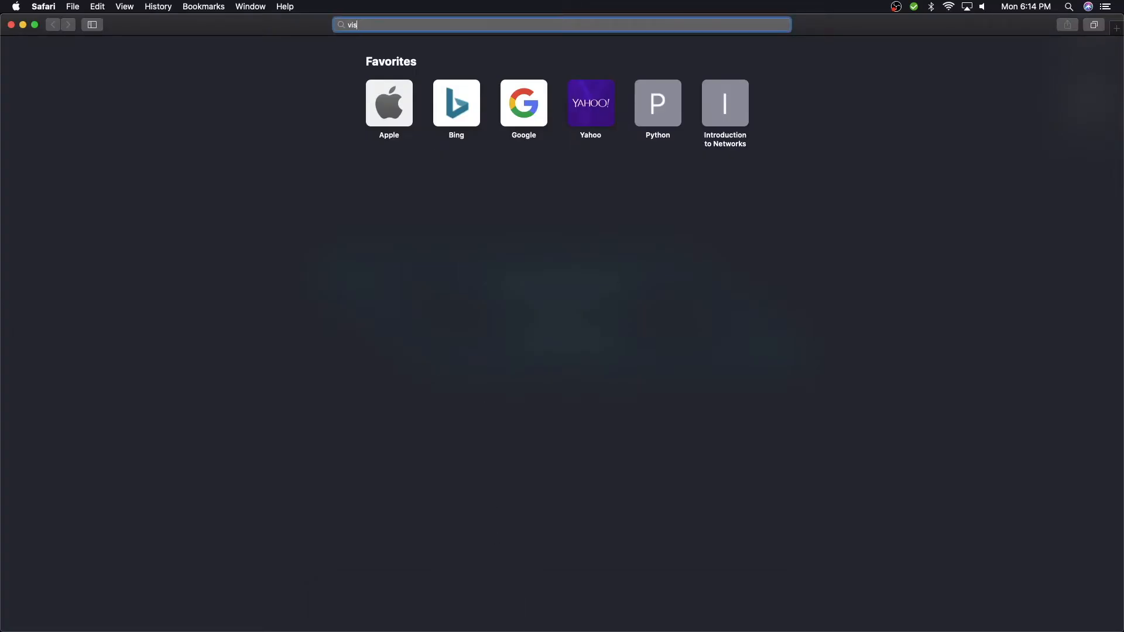
text(ual studio code)
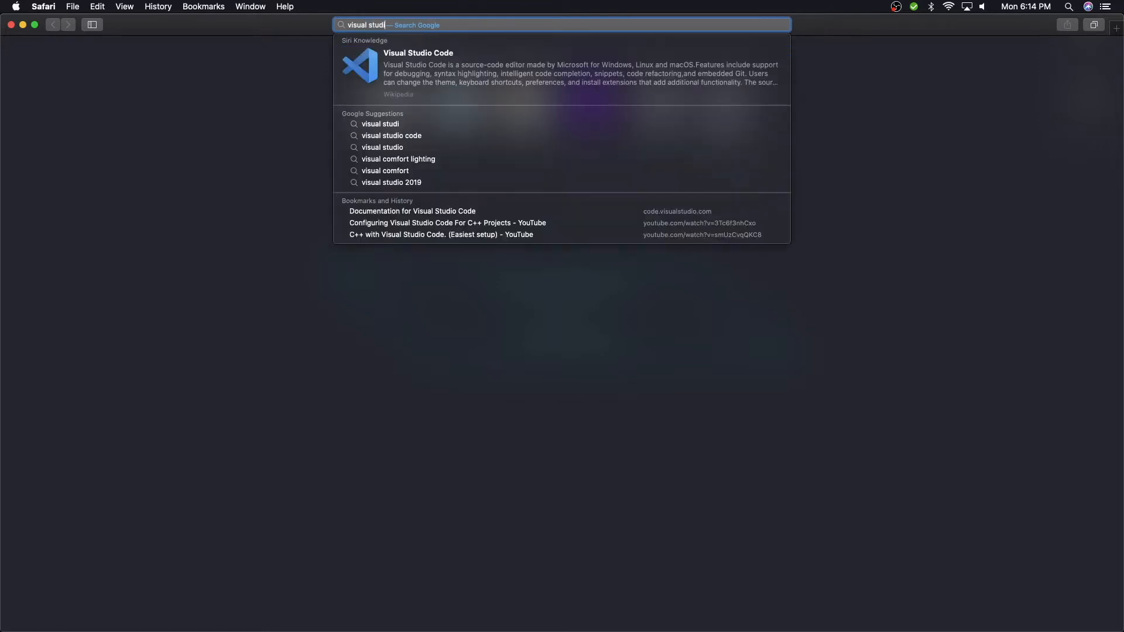
key(Return)
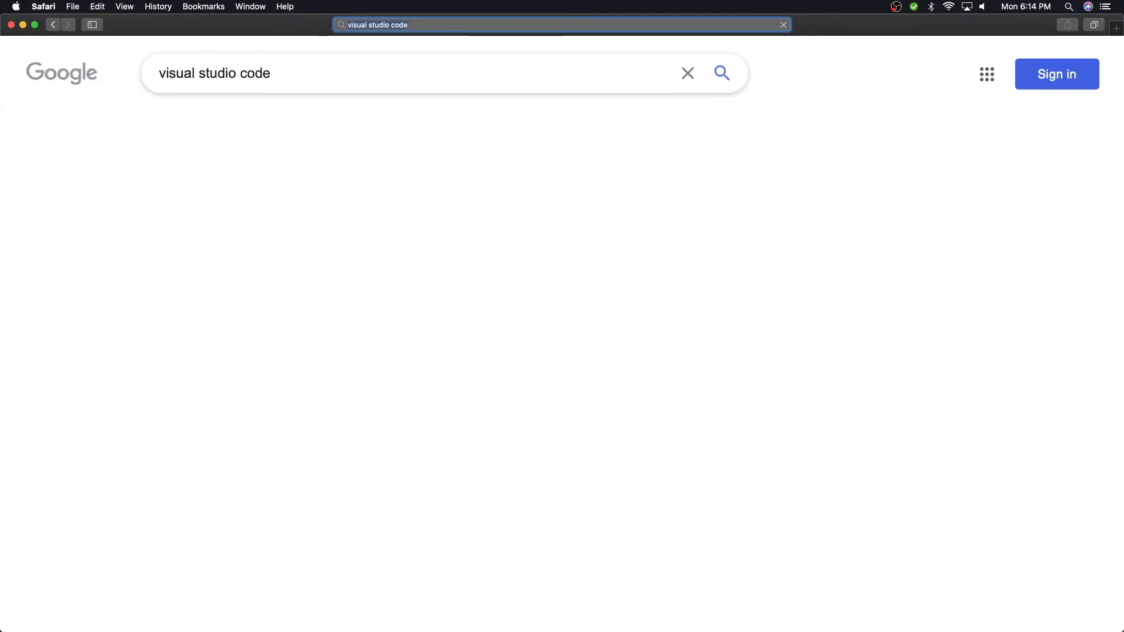
- Open the official Visual Studio Code site, download the Mac stable build and show the browser's downloads
click(363, 221)
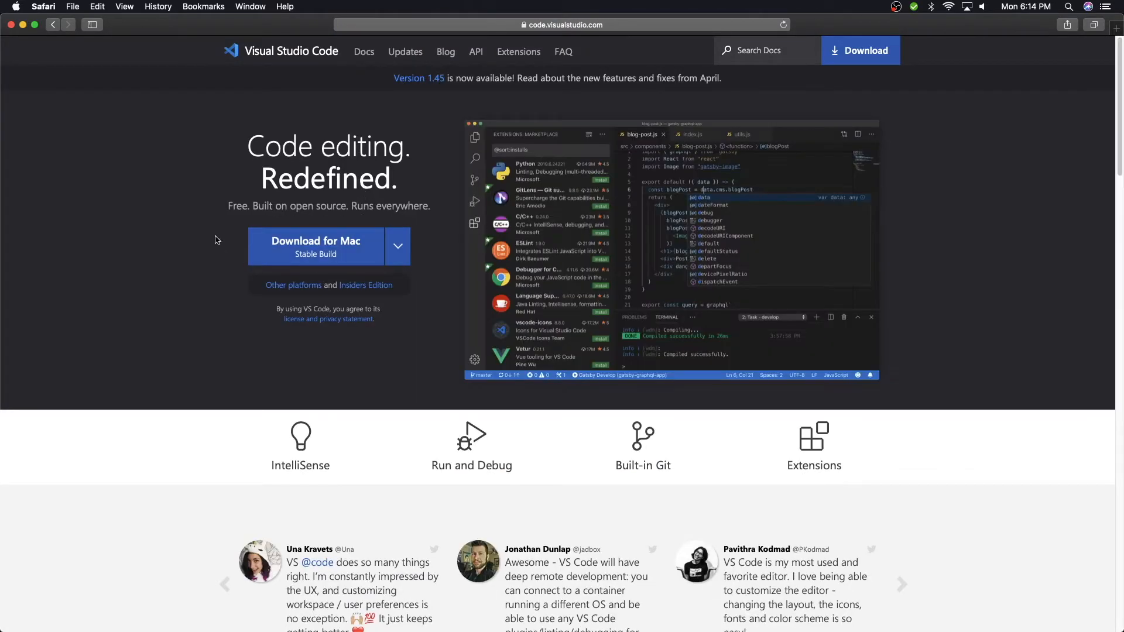
click(346, 256)
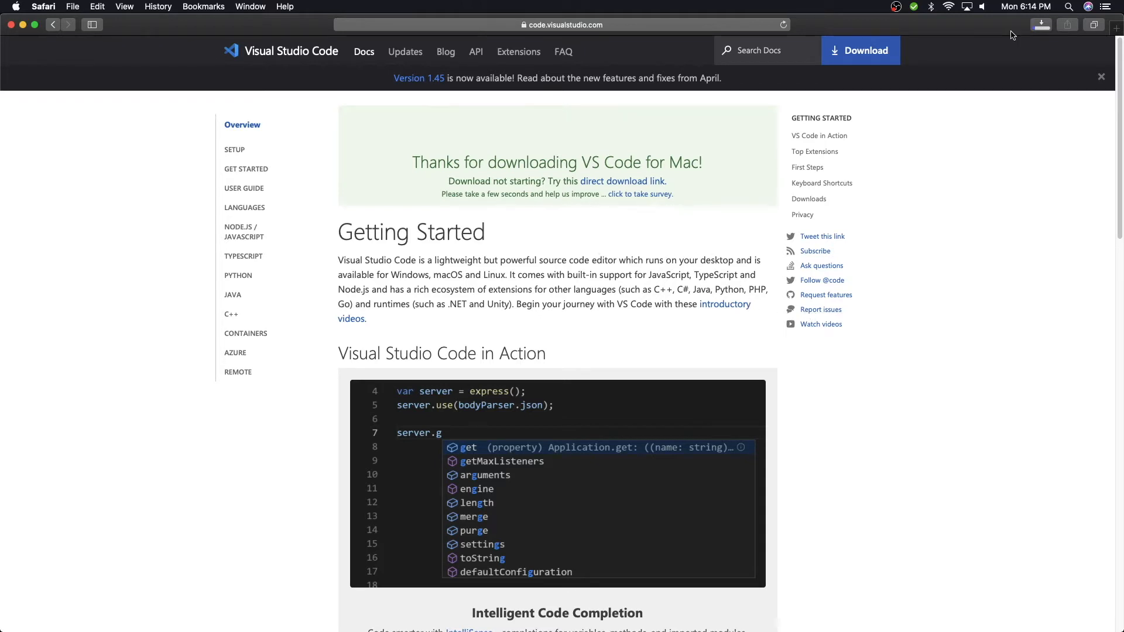
click(1042, 24)
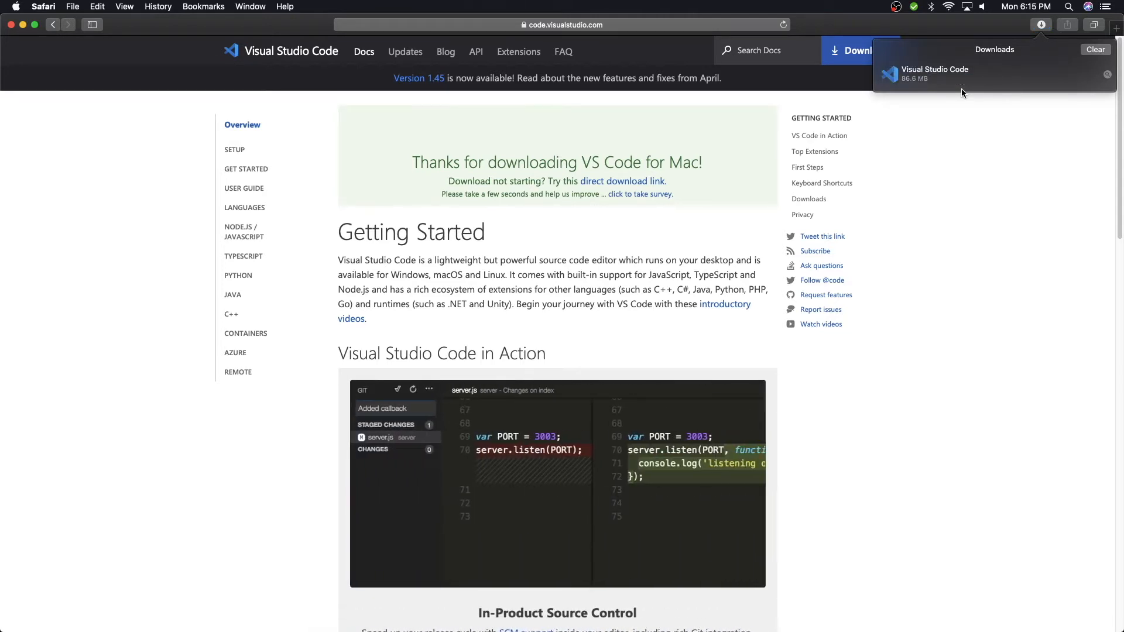
- Launch the downloaded Visual Studio Code app and confirm opening it
scroll(633, 265, down, 1)
scroll(636, 266, down, 3)
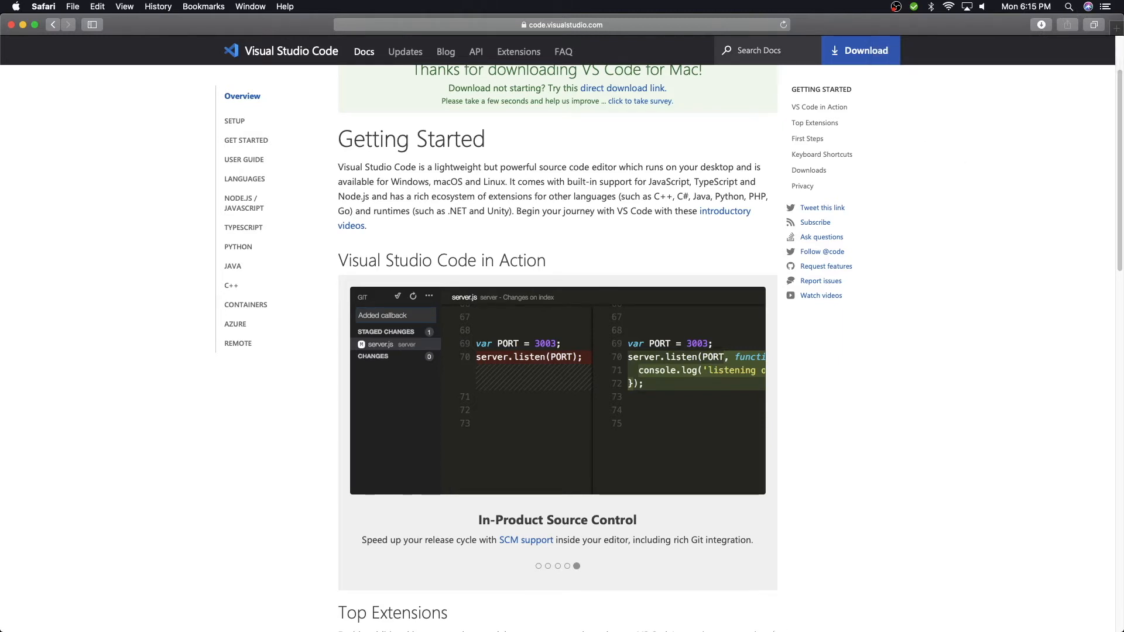
click(739, 609)
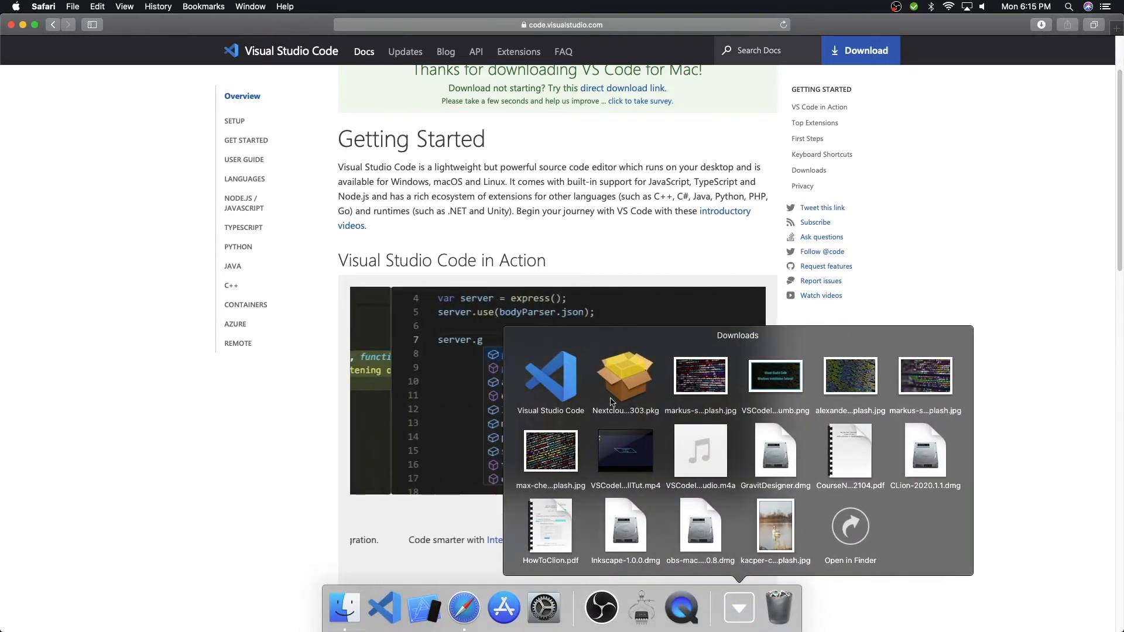
click(539, 387)
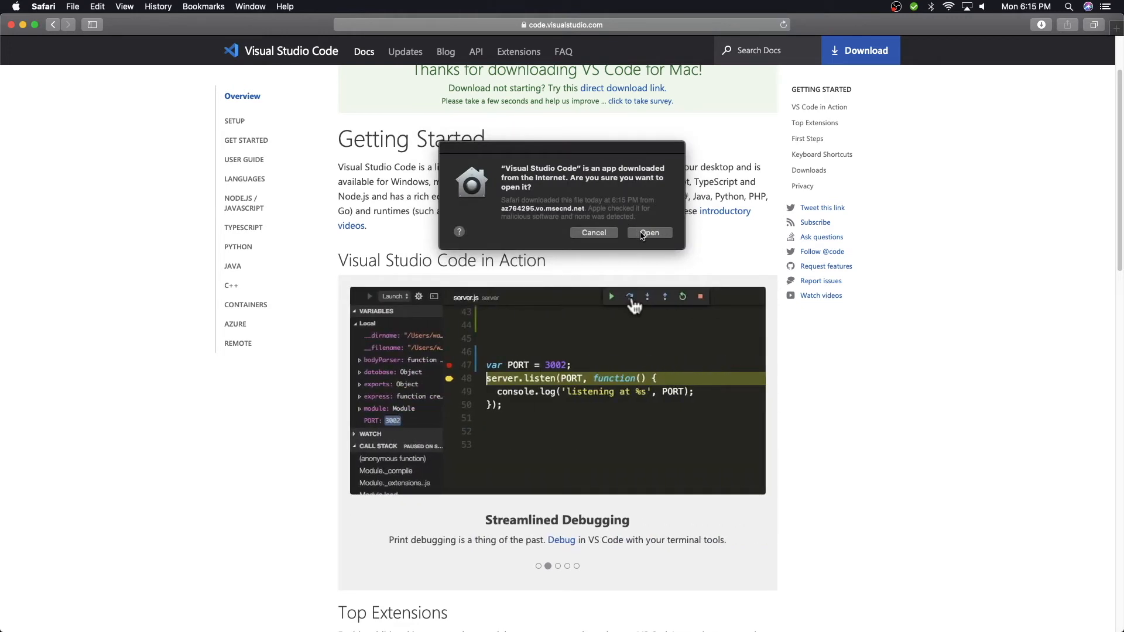
click(646, 233)
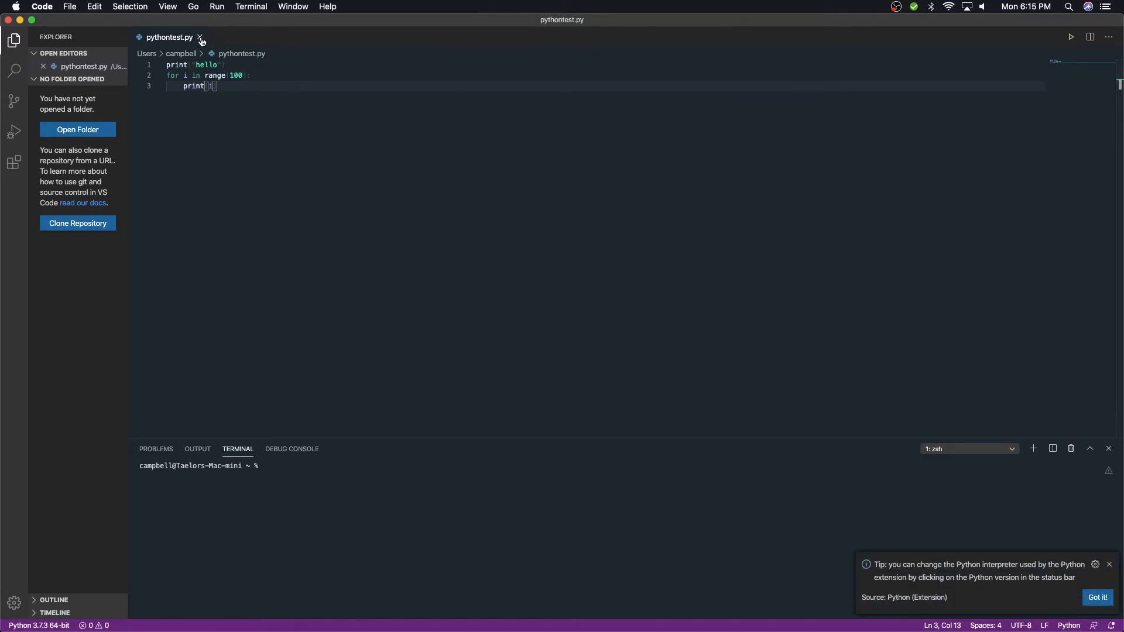
- Close the pythontest.py editor and the terminal panel, and open a new terminal
click(199, 37)
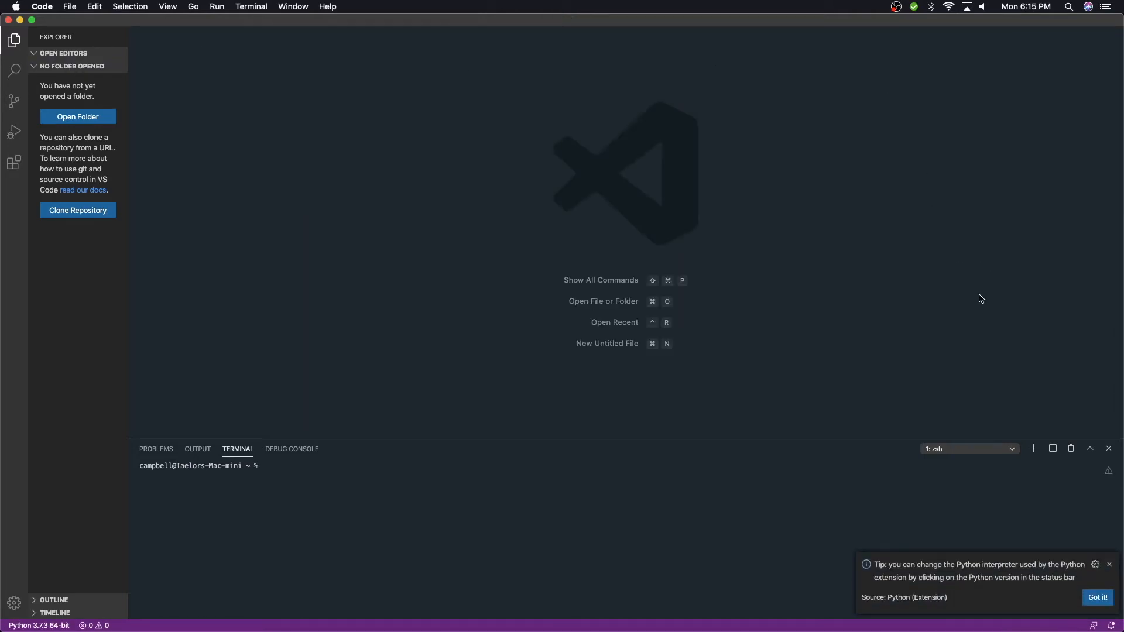
click(1110, 450)
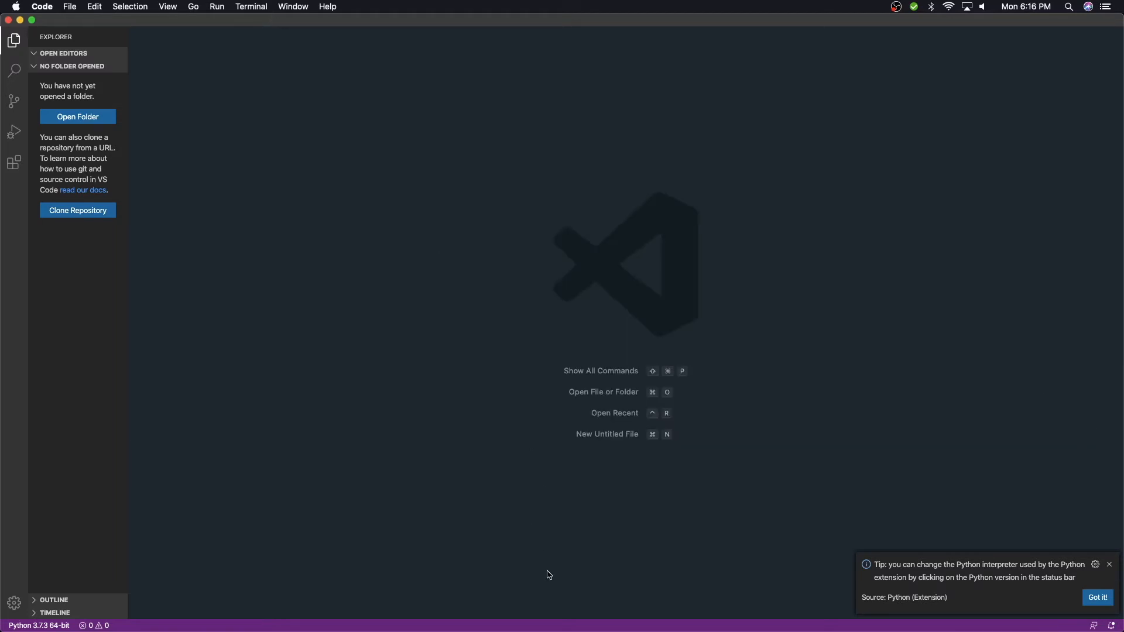
click(258, 7)
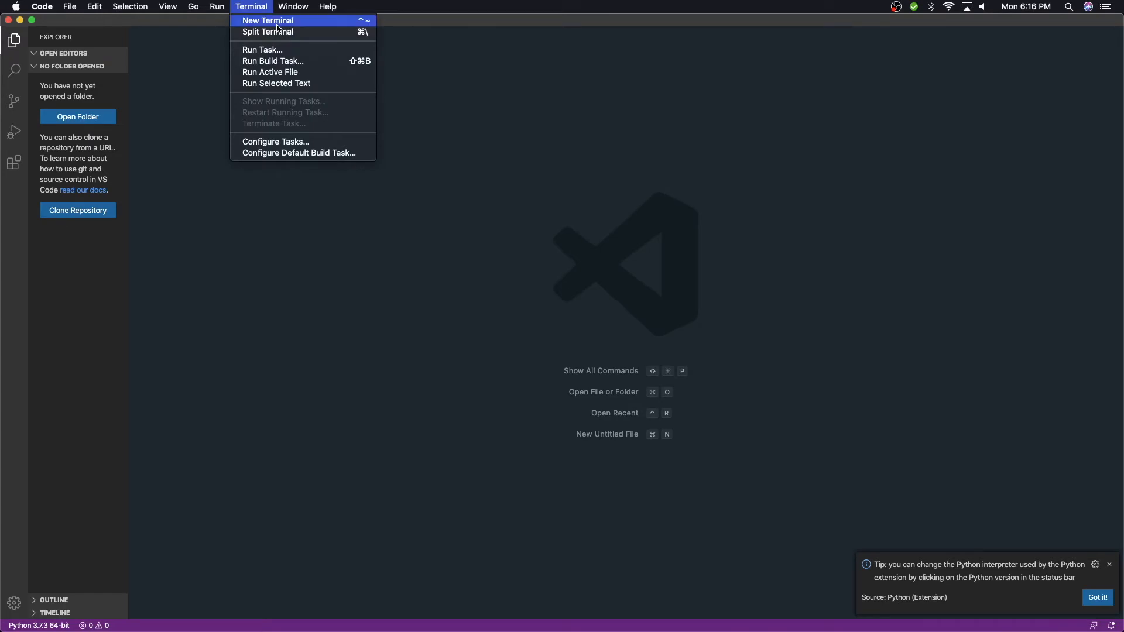
click(278, 24)
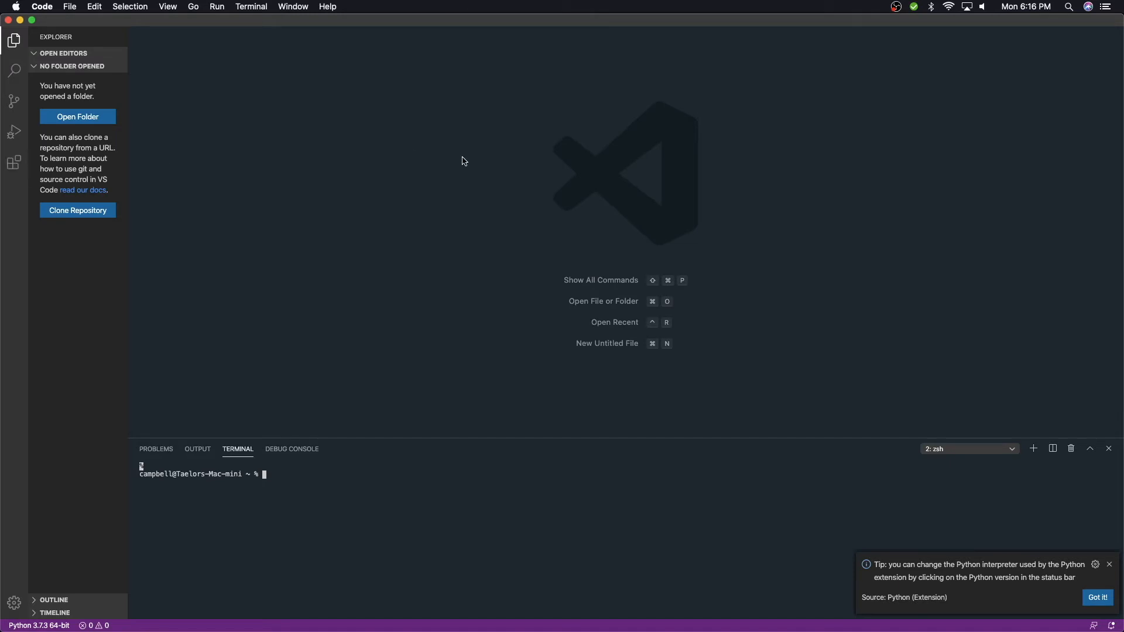
- Search the extensions marketplace for python and open the Microsoft Python extension
click(14, 164)
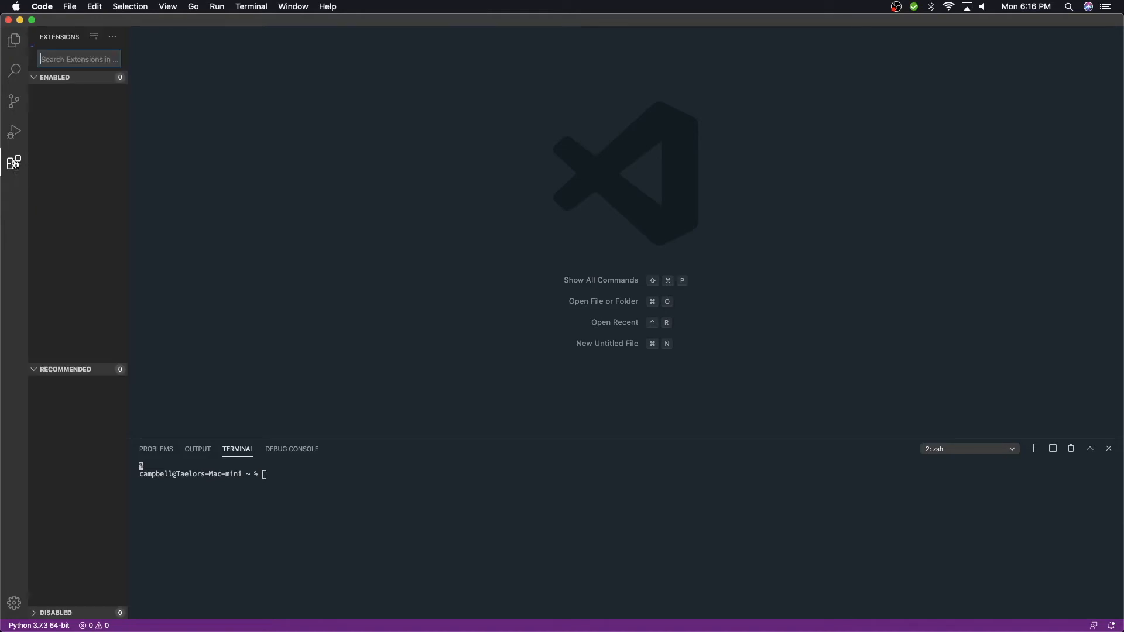
text(python)
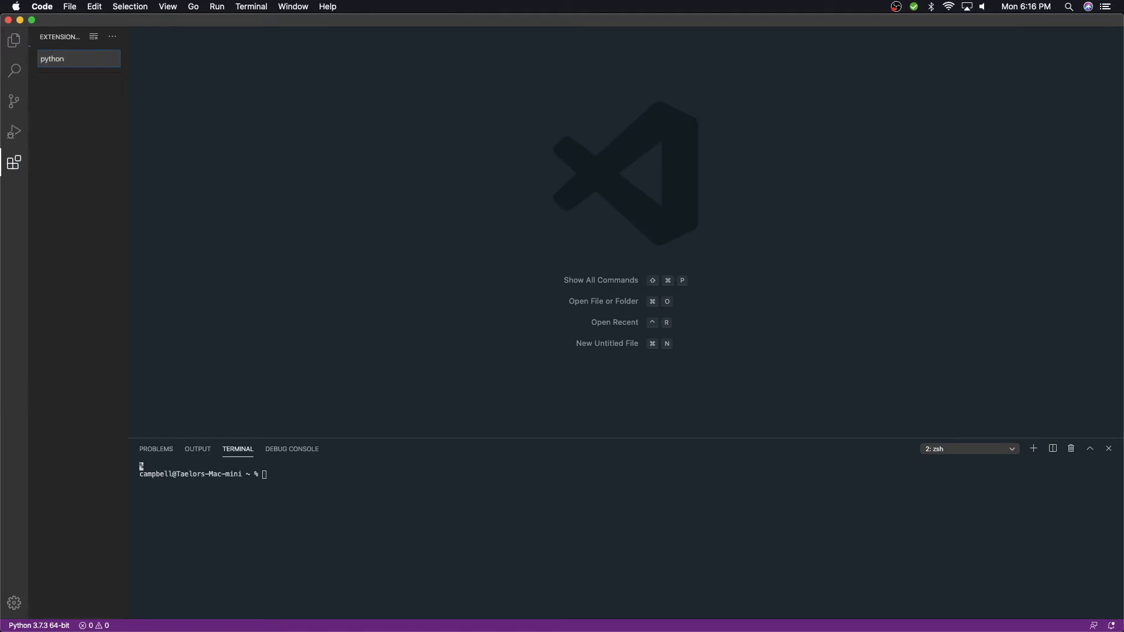
click(77, 95)
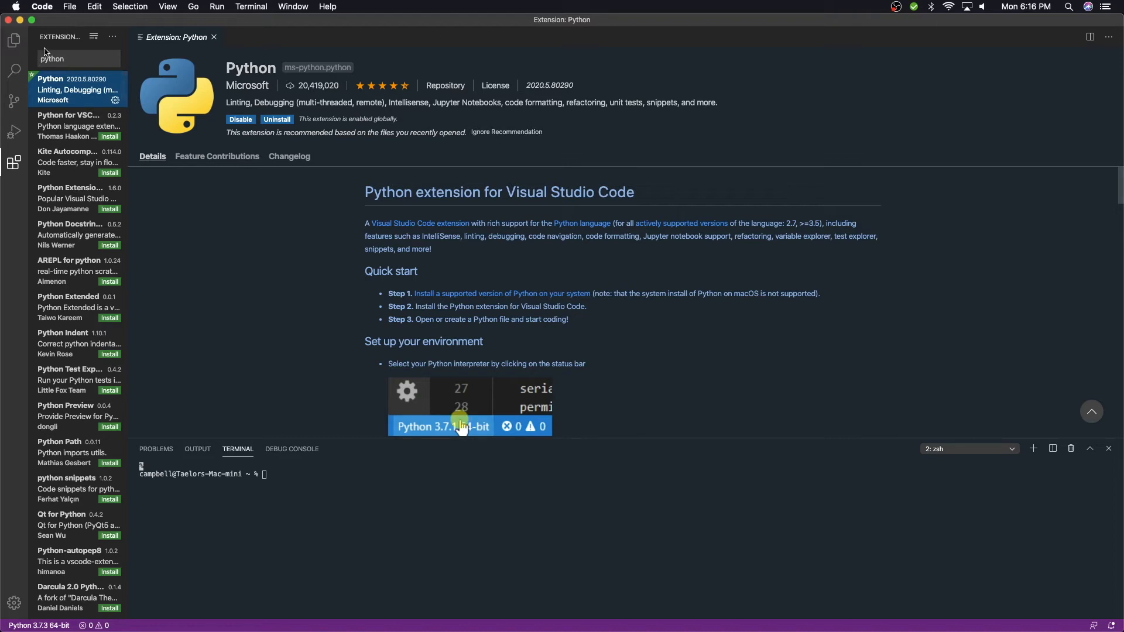
- Search the extensions for duotone and open the DuoTone Dark Themes extension
click(71, 60)
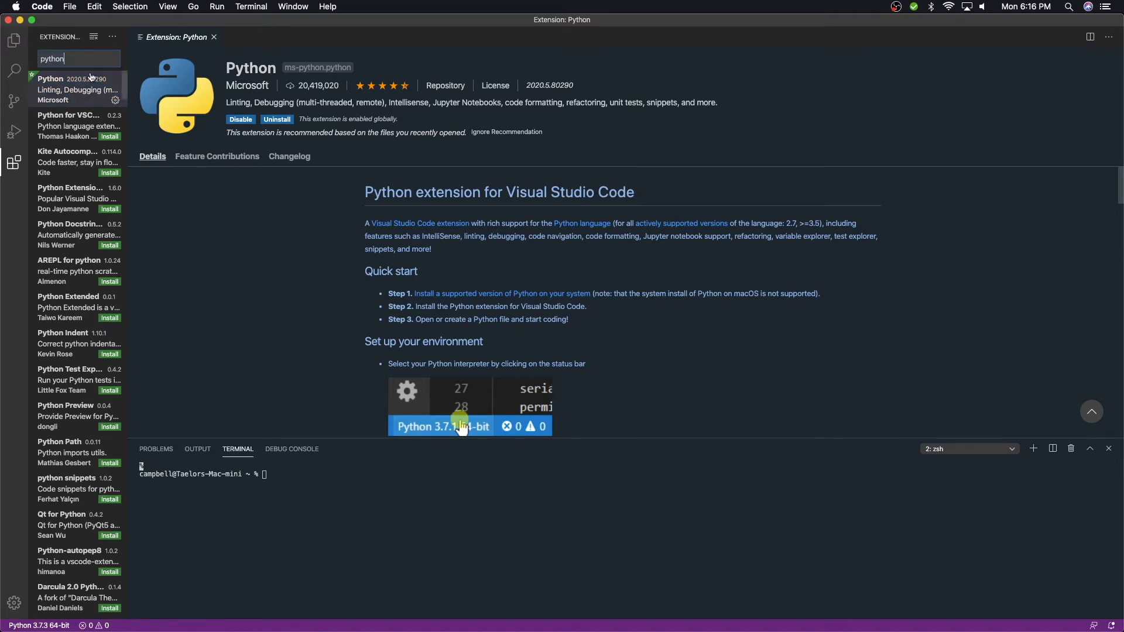
key(super+a)
text(duo)
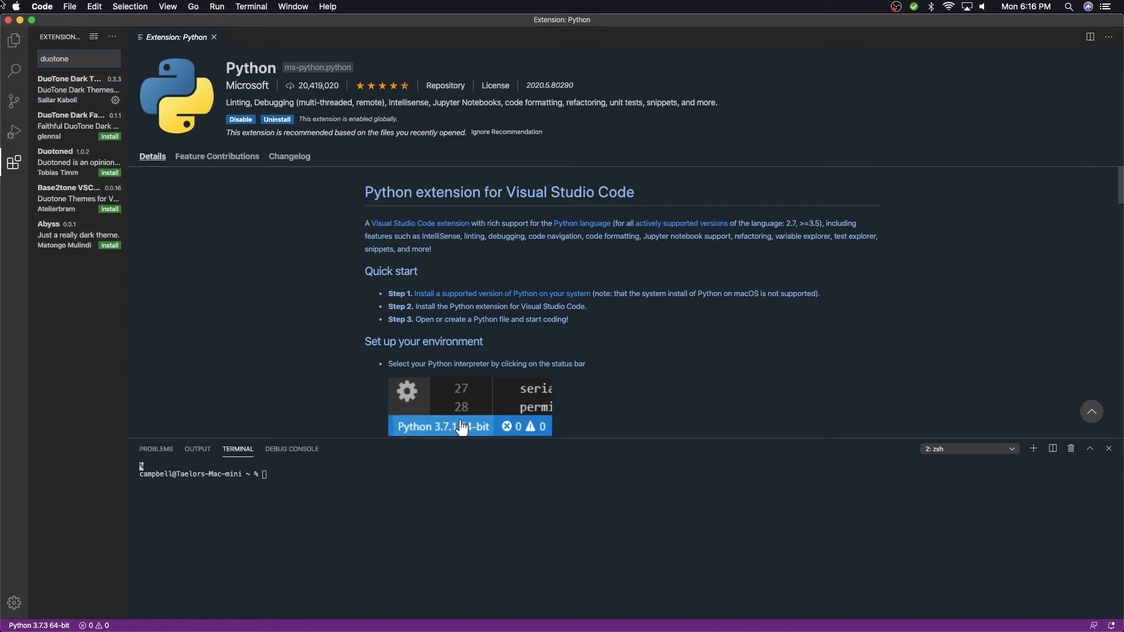
click(54, 89)
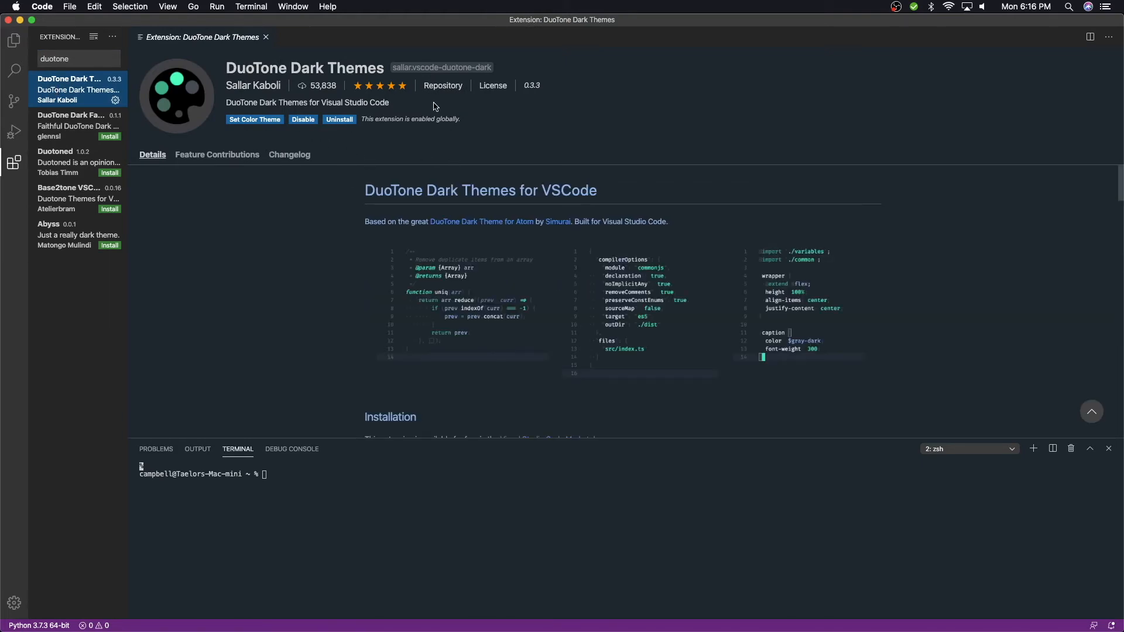
- Open the color theme picker and review the available themes without changing them
click(255, 120)
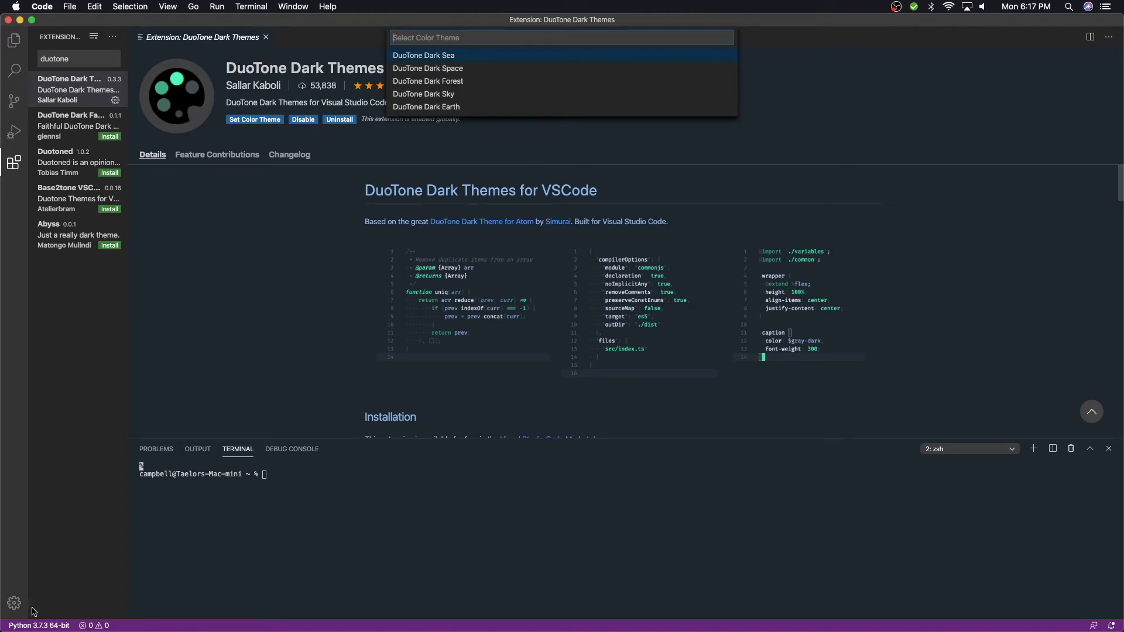
click(14, 603)
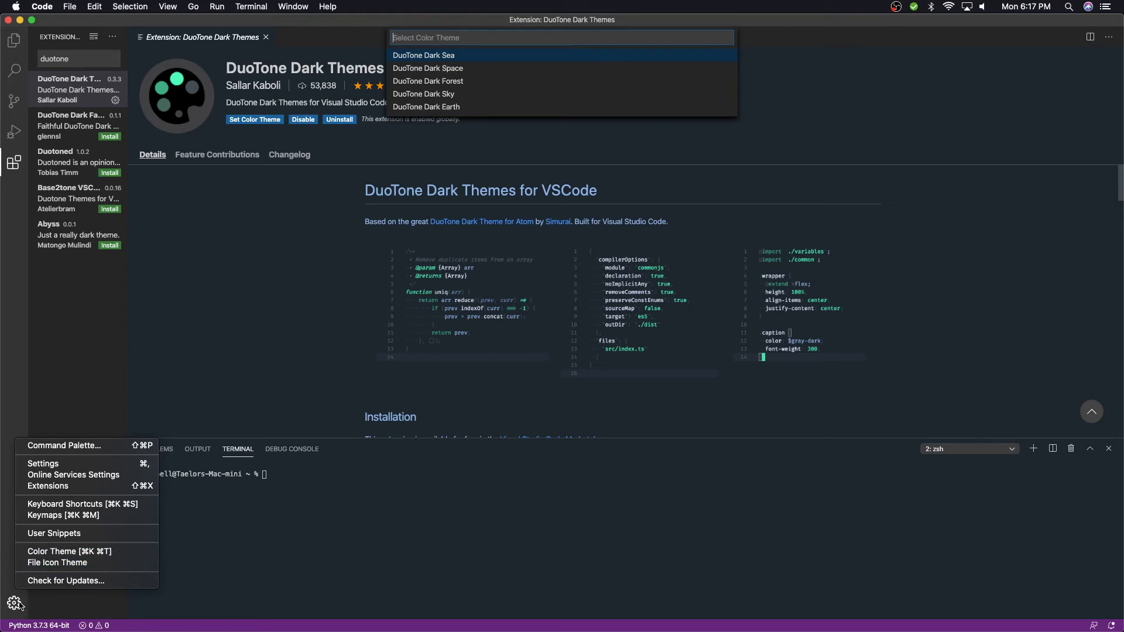
click(51, 553)
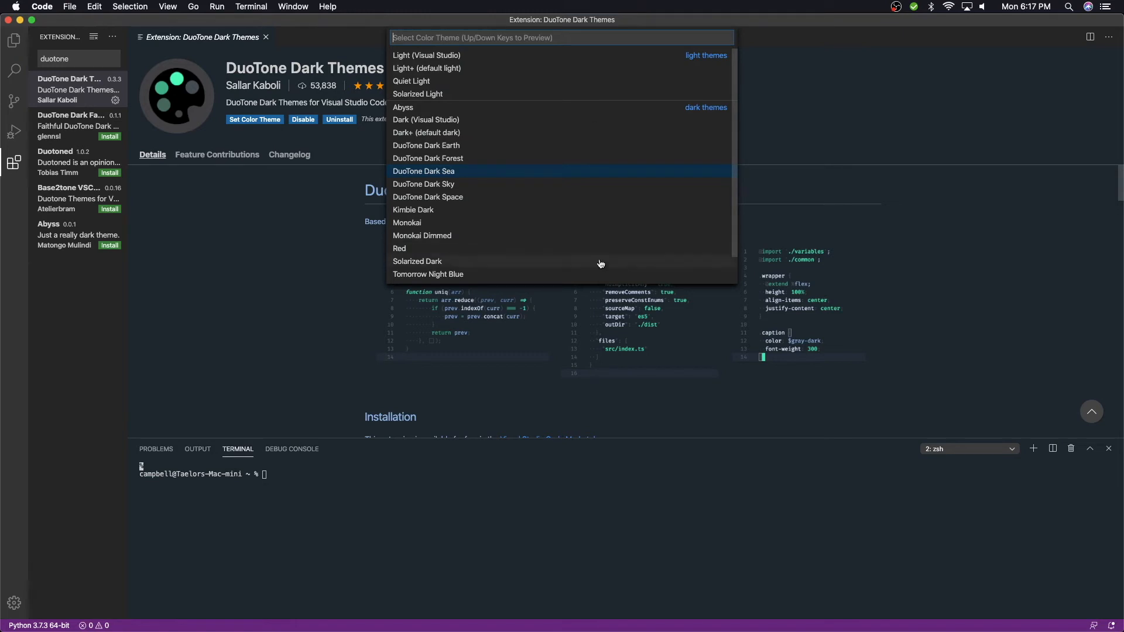
click(232, 251)
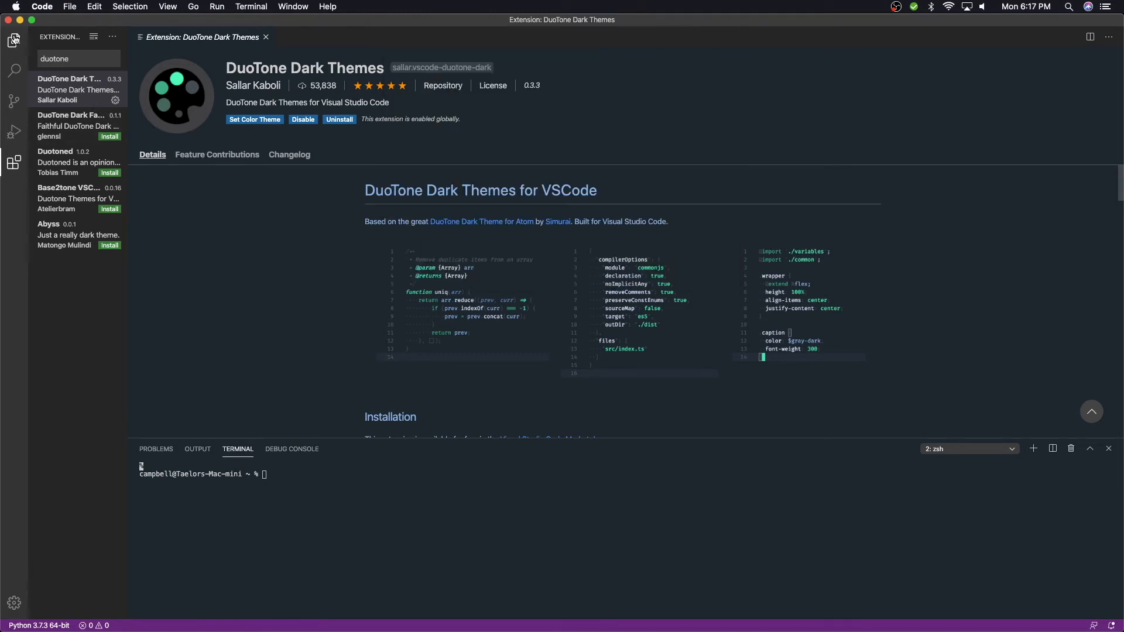
- Close the extension page and create a new untitled file
click(13, 42)
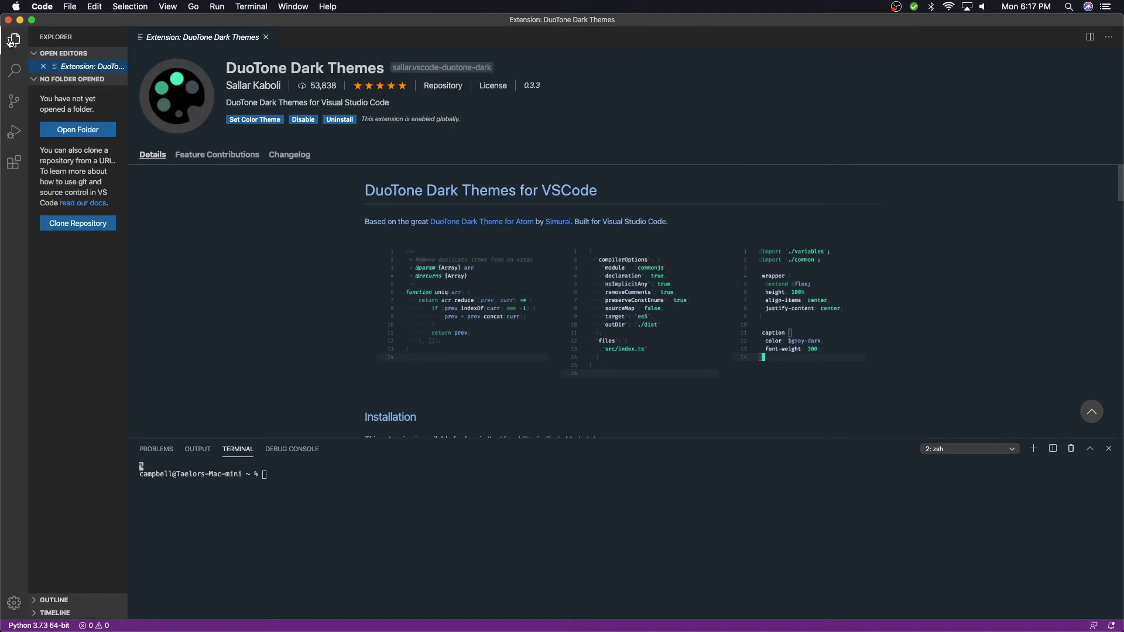
click(266, 37)
click(71, 8)
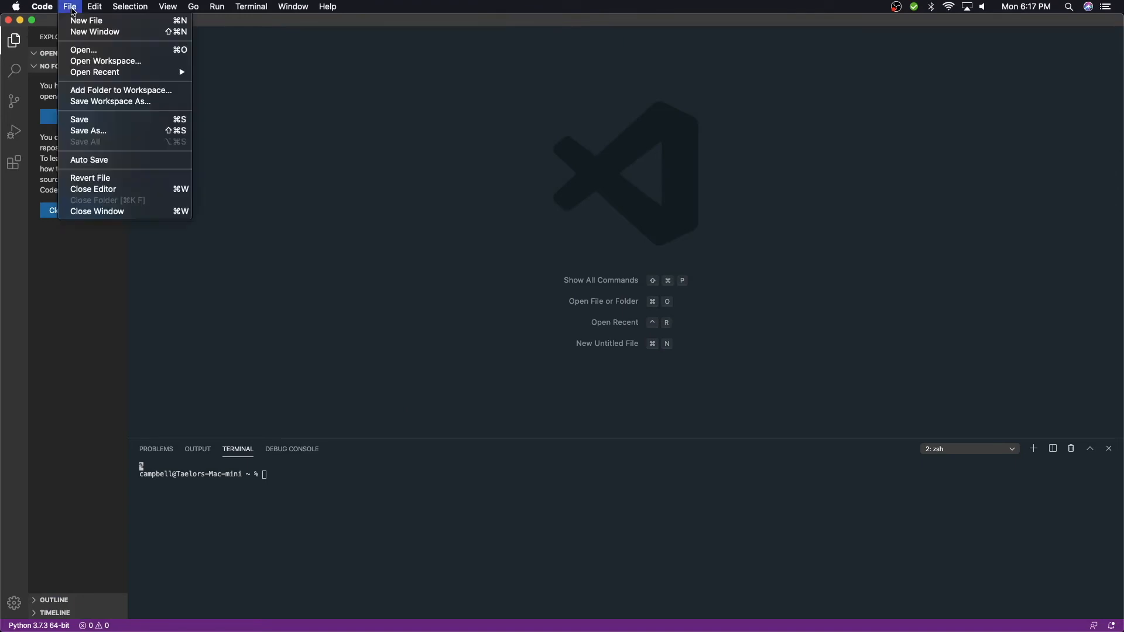
mouse_move(94, 8)
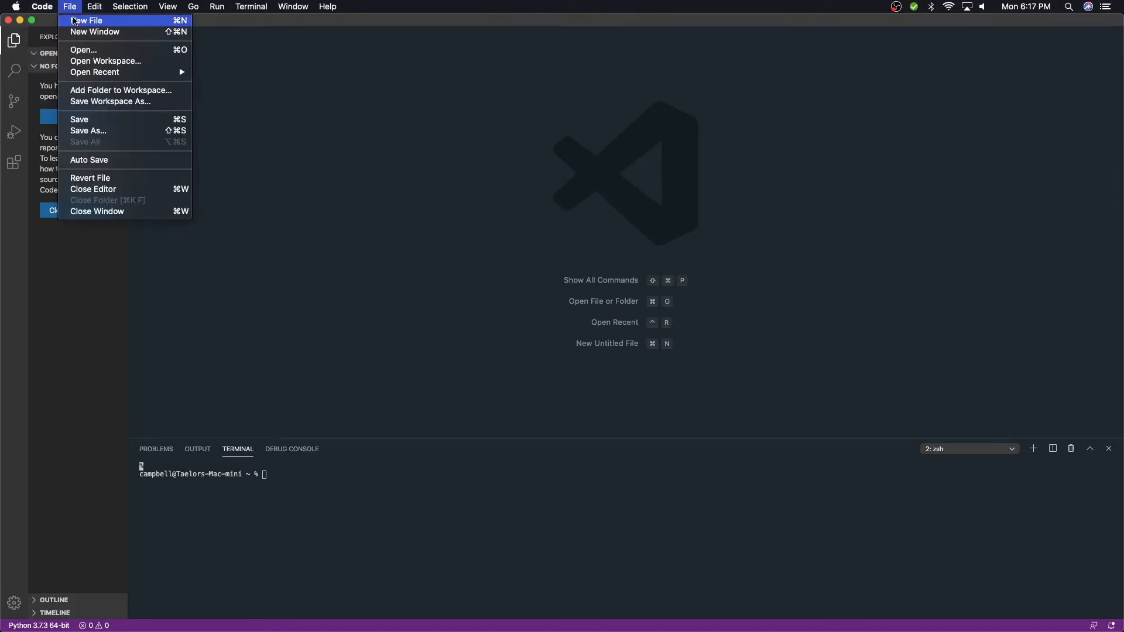
click(75, 22)
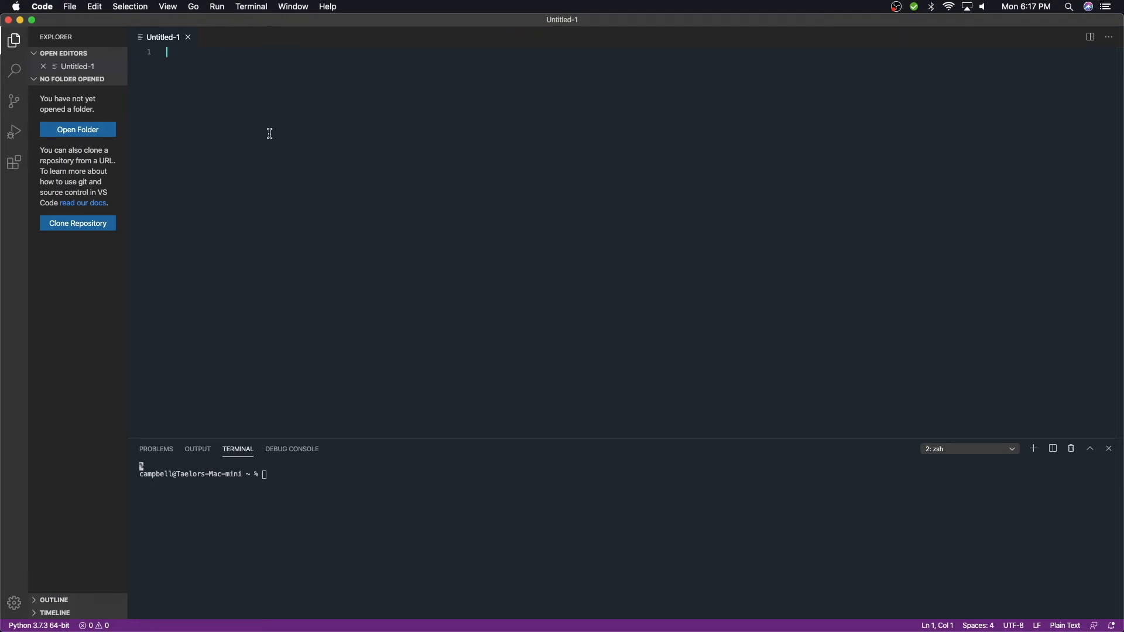
- Save the new file as testpython
key(super+s)
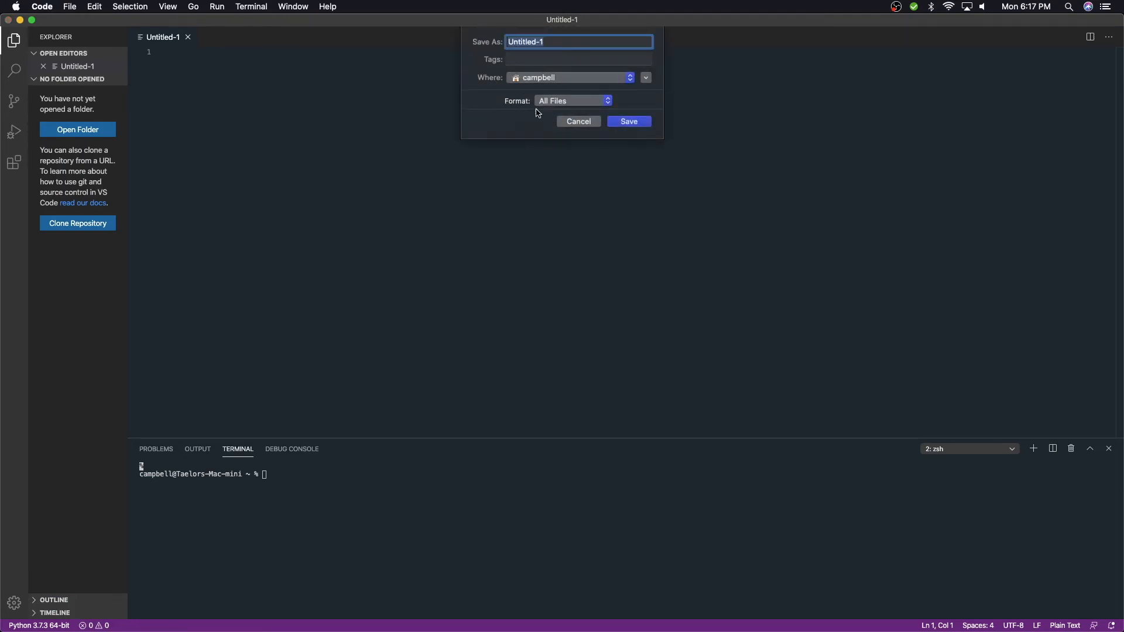
text(testpython)
key(Return)
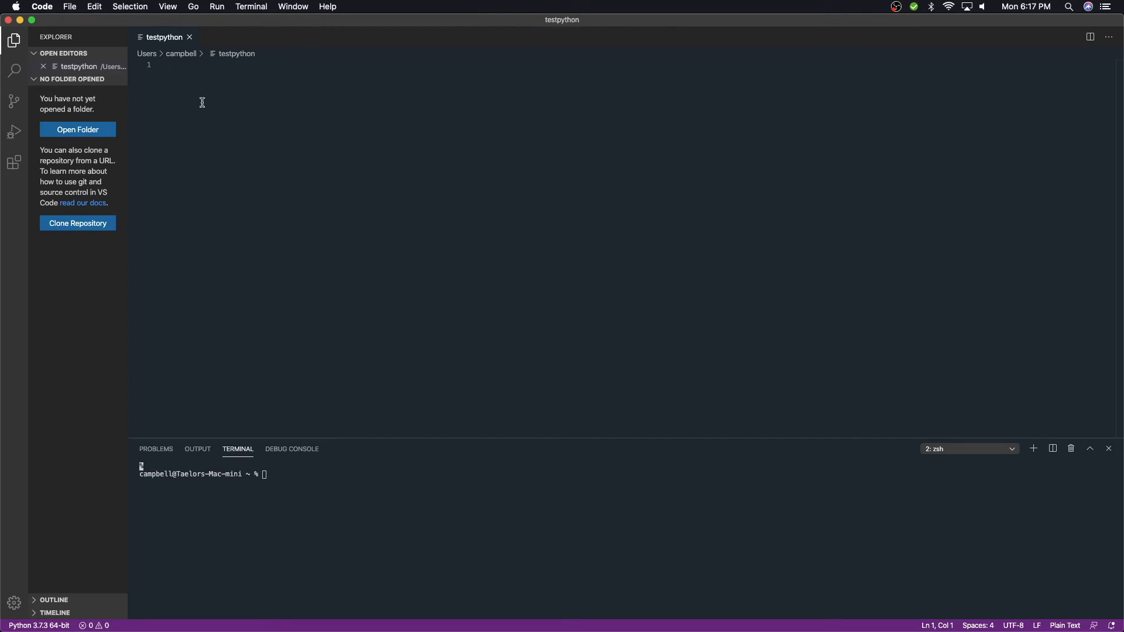
- Save the file again under the name testpython.py
click(70, 7)
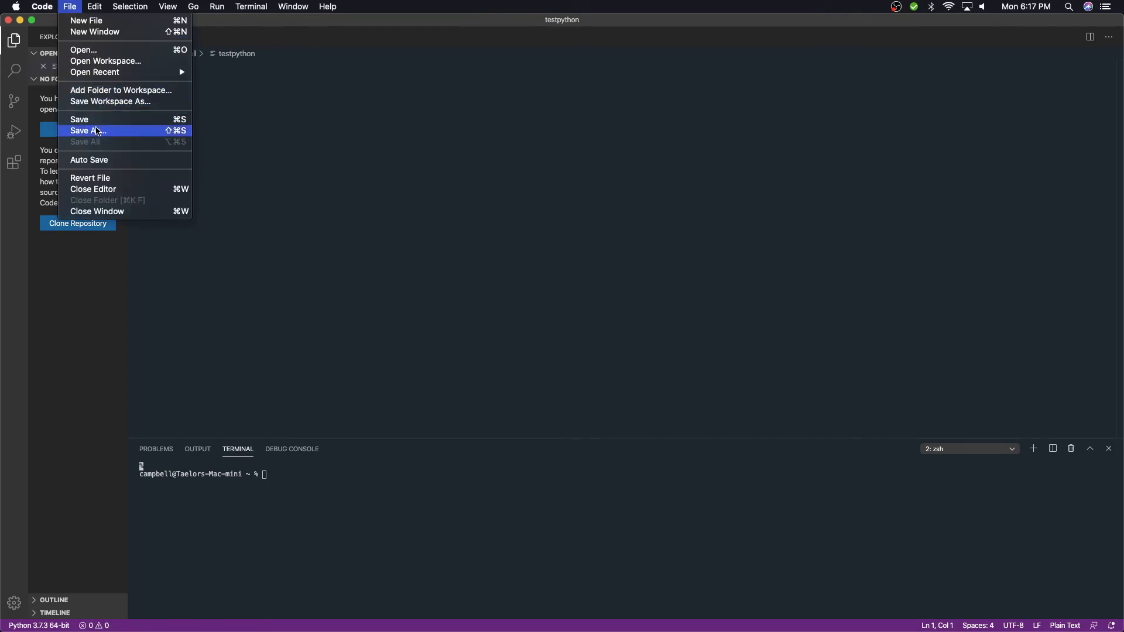
click(98, 132)
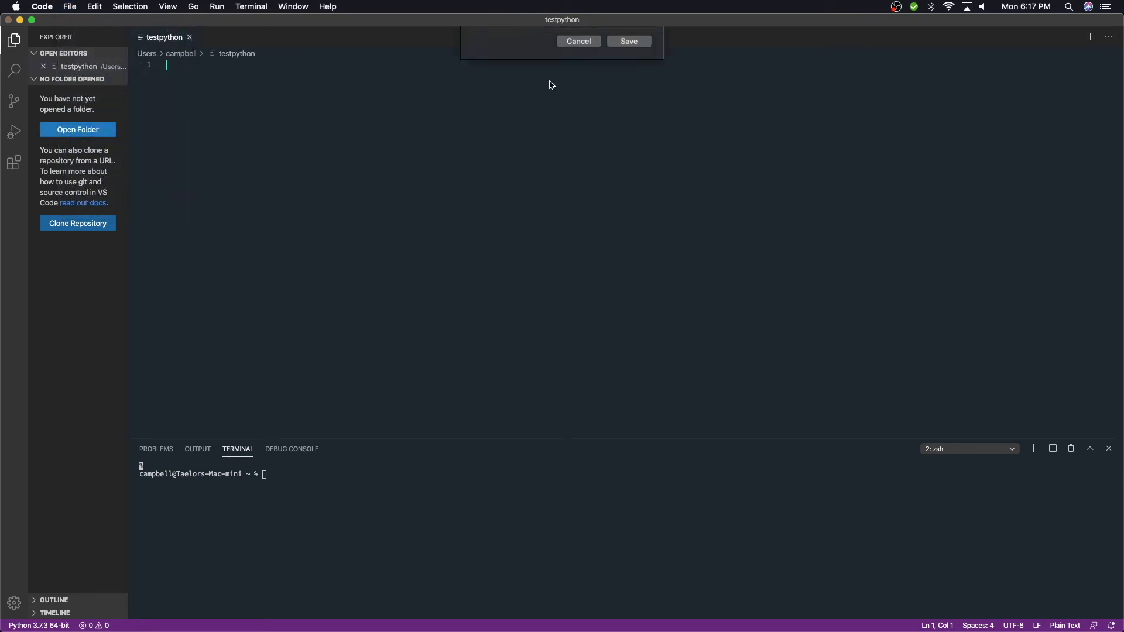
click(569, 41)
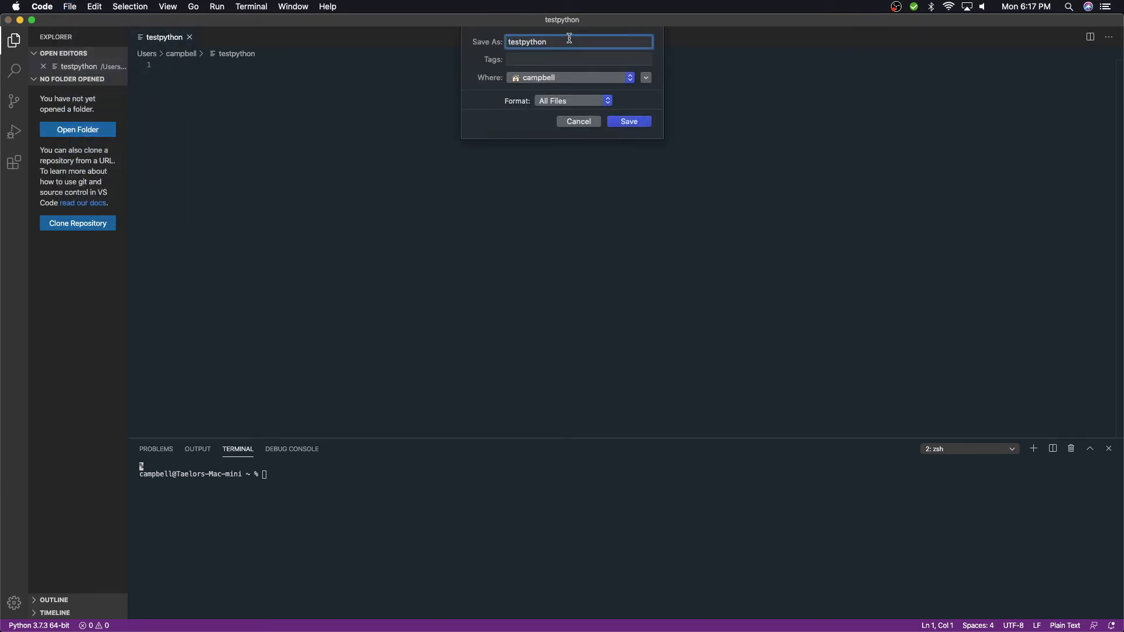
key(Return)
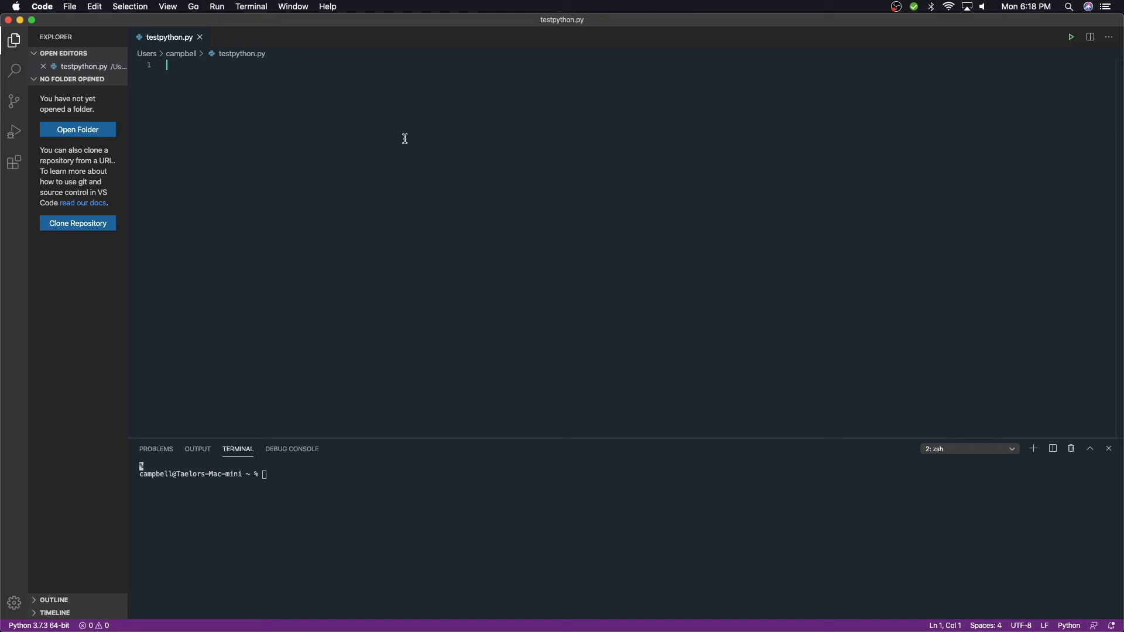
- Write a print statement for hello on the first line and run the Python file
text(prin)
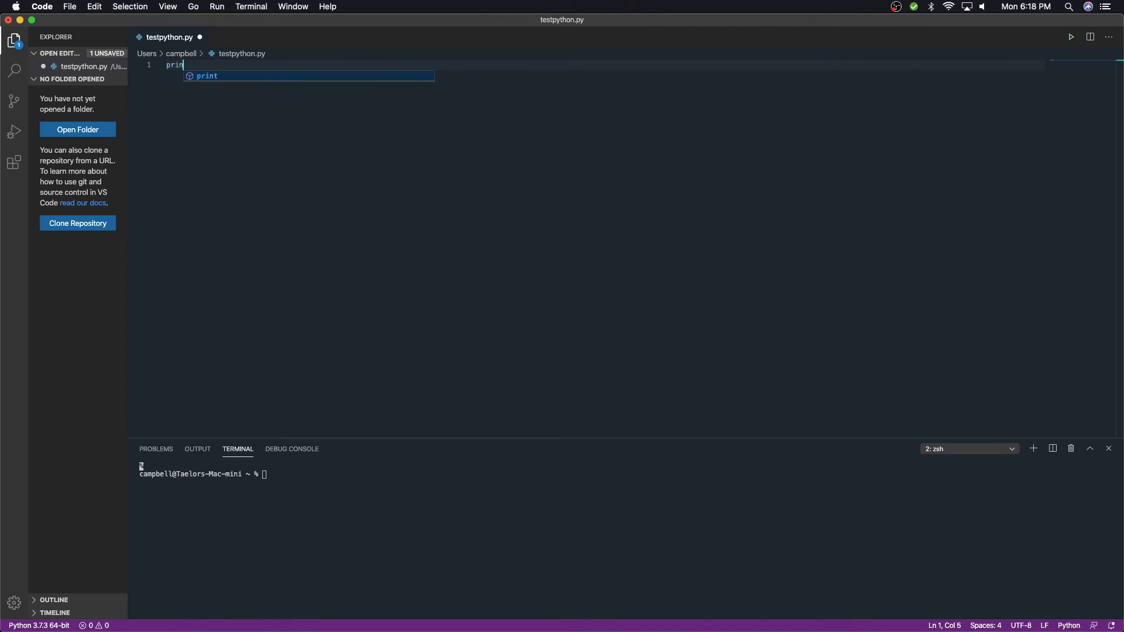
text(t ( e)
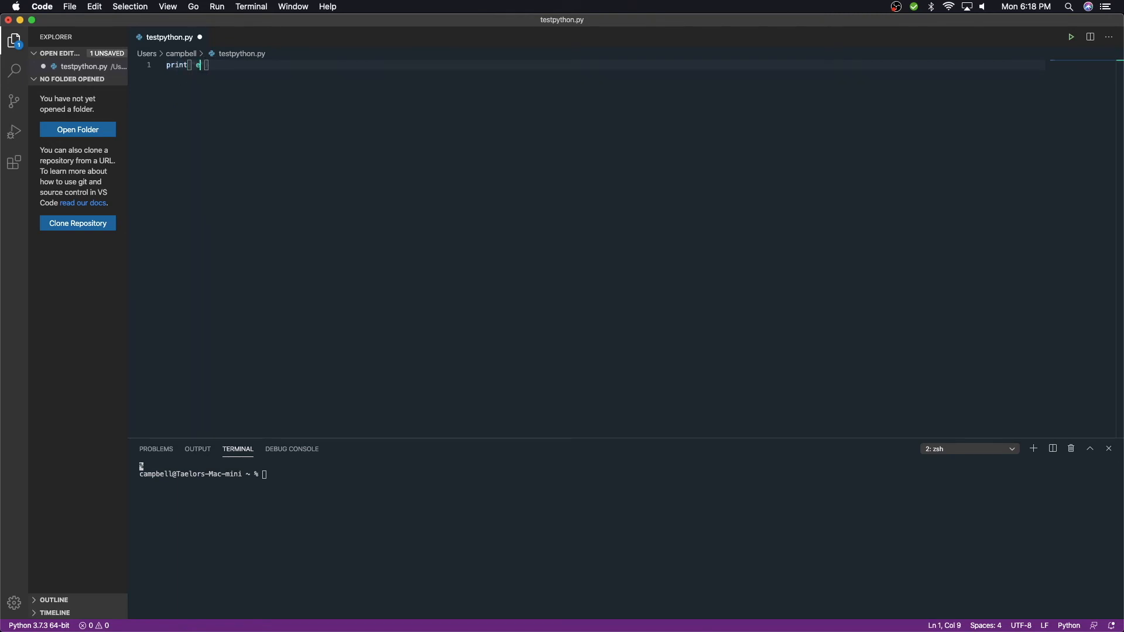
text(hello)
click(216, 7)
click(235, 33)
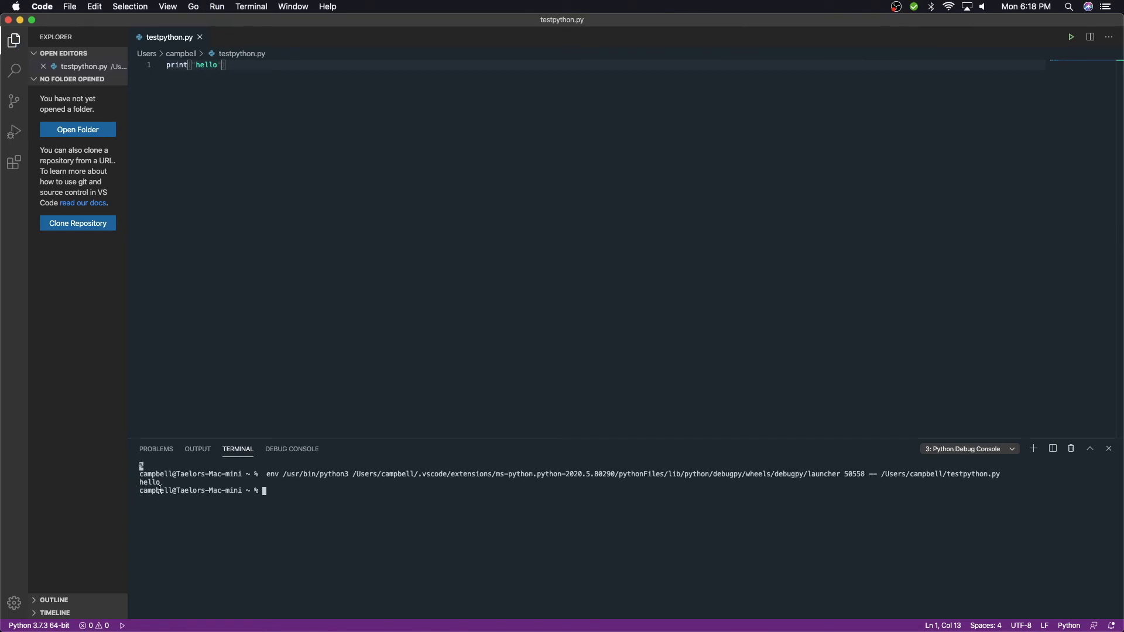
- Add a for loop over range(100) on the next lines that prints i
click(280, 82)
key(Return)
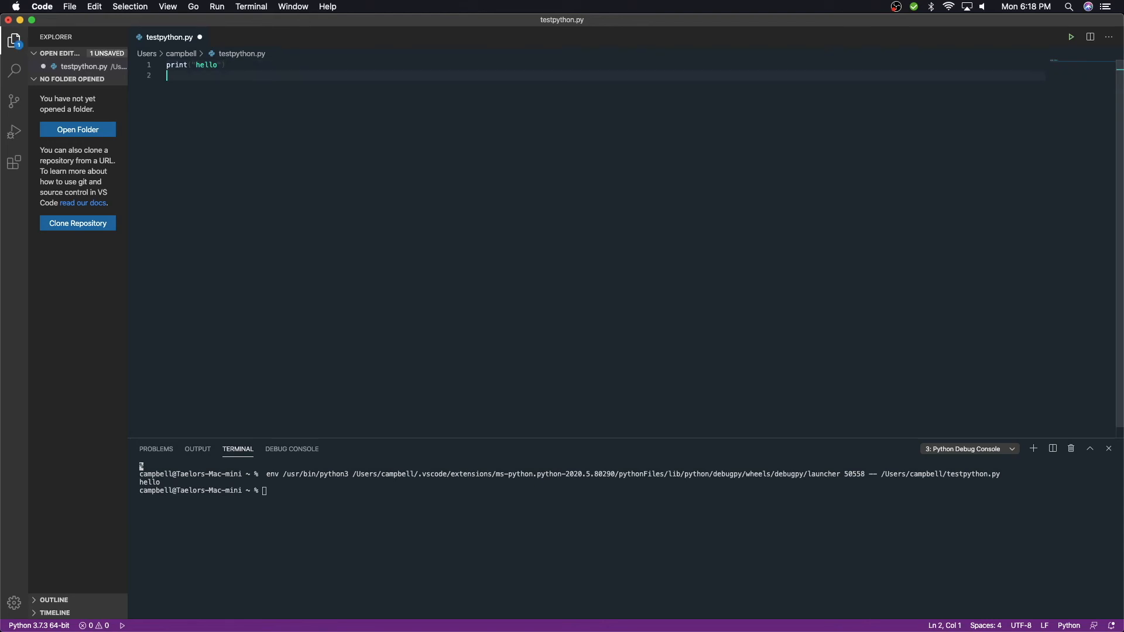
text(for )
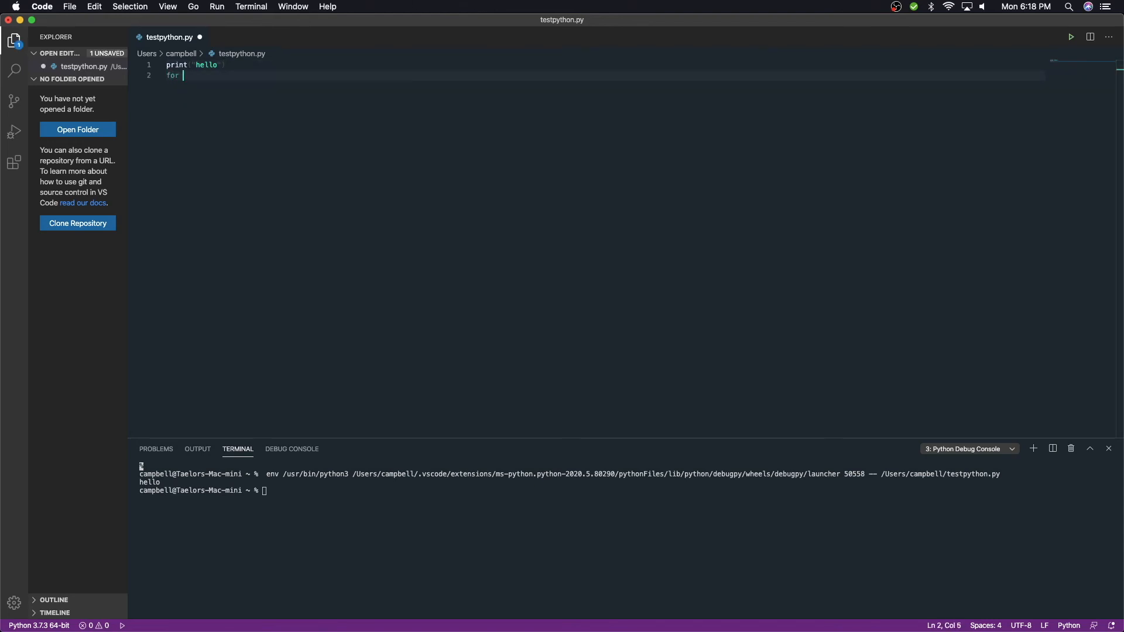
text(i i)
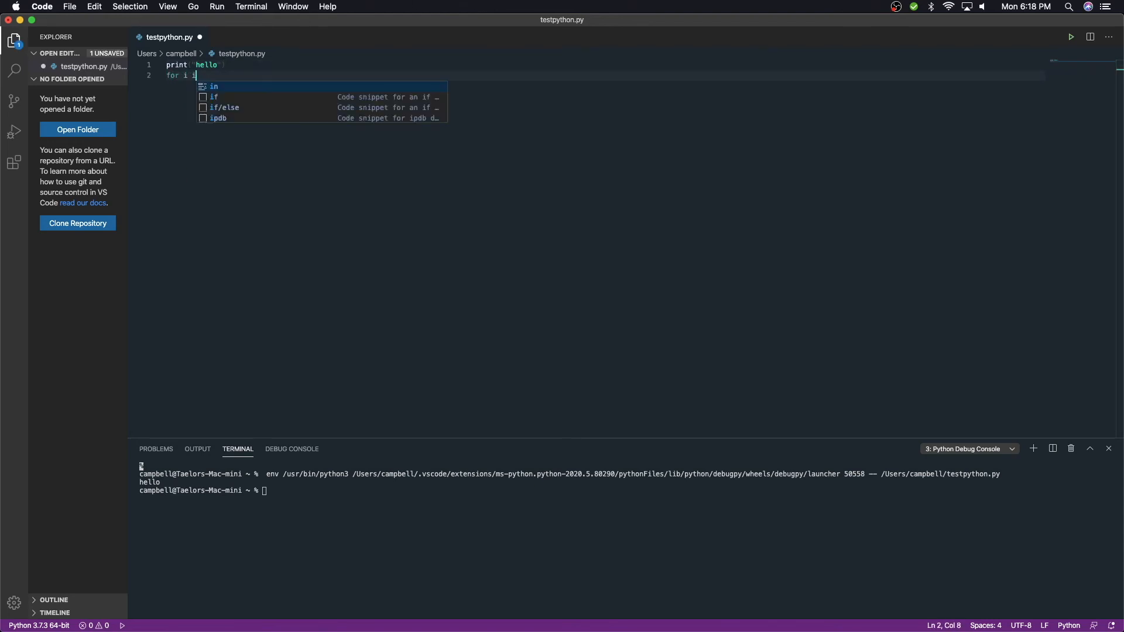
text(n ran)
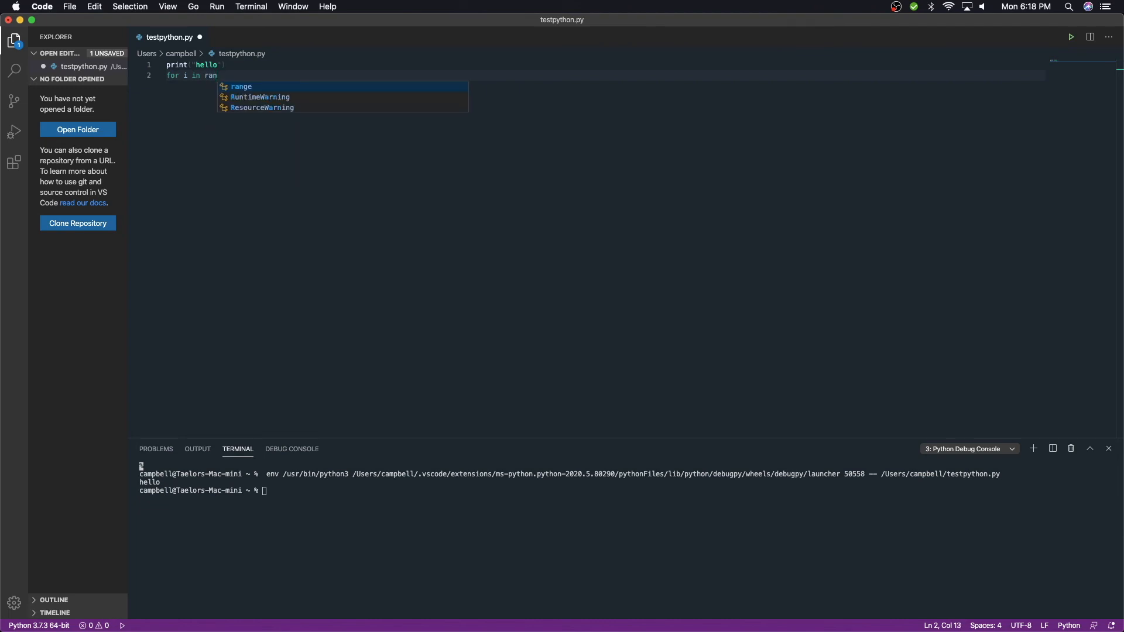
text(ge(100)
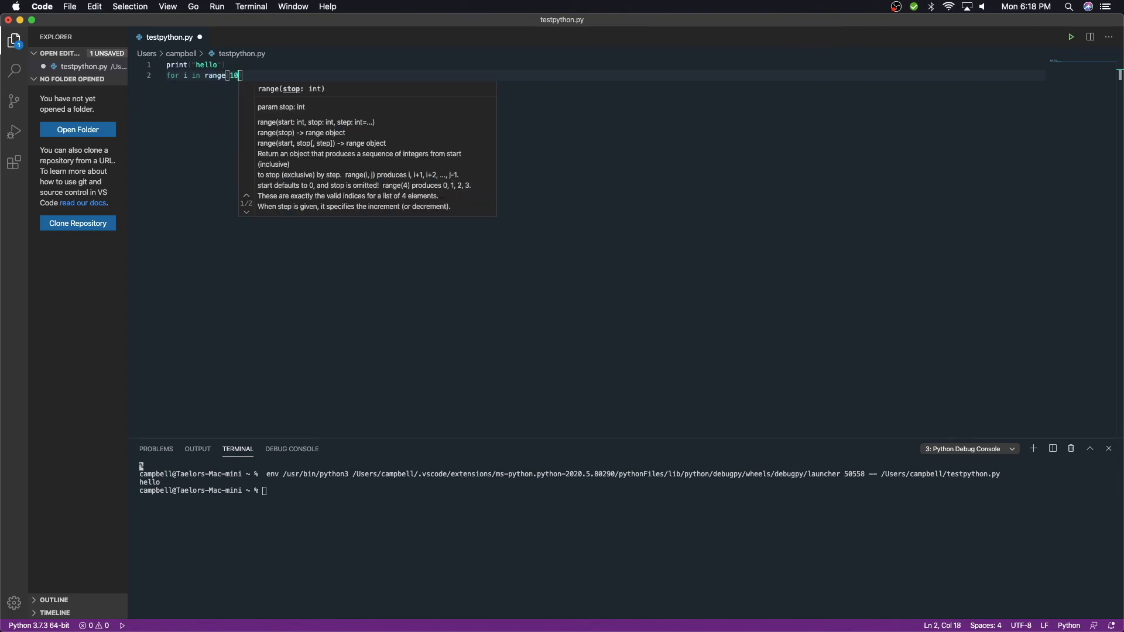
text():)
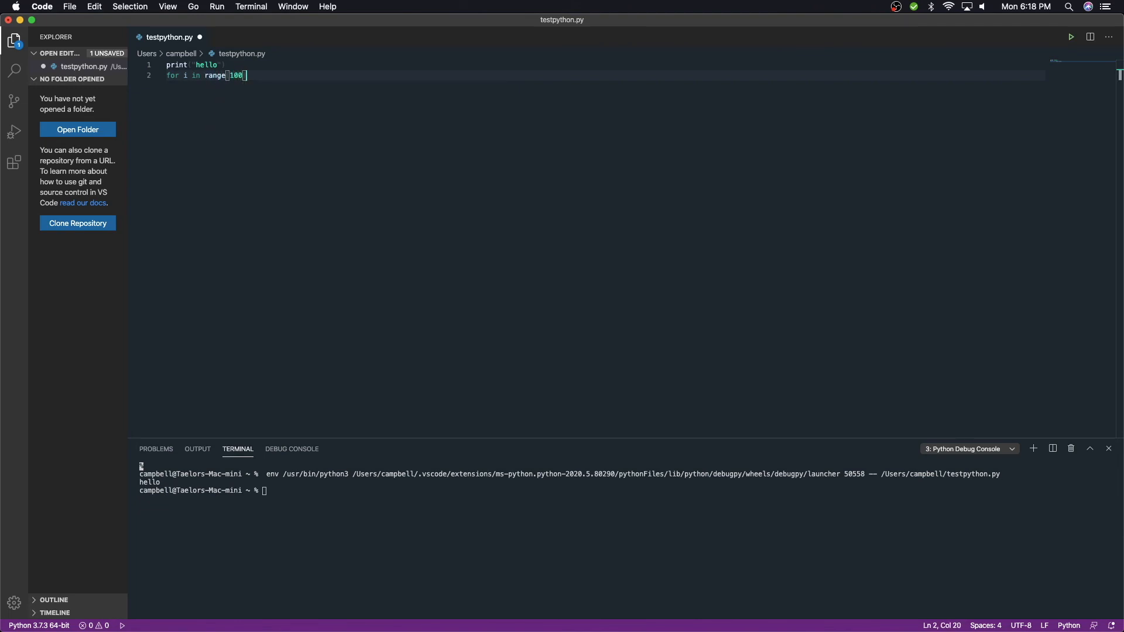
key(Return)
text(print(i)
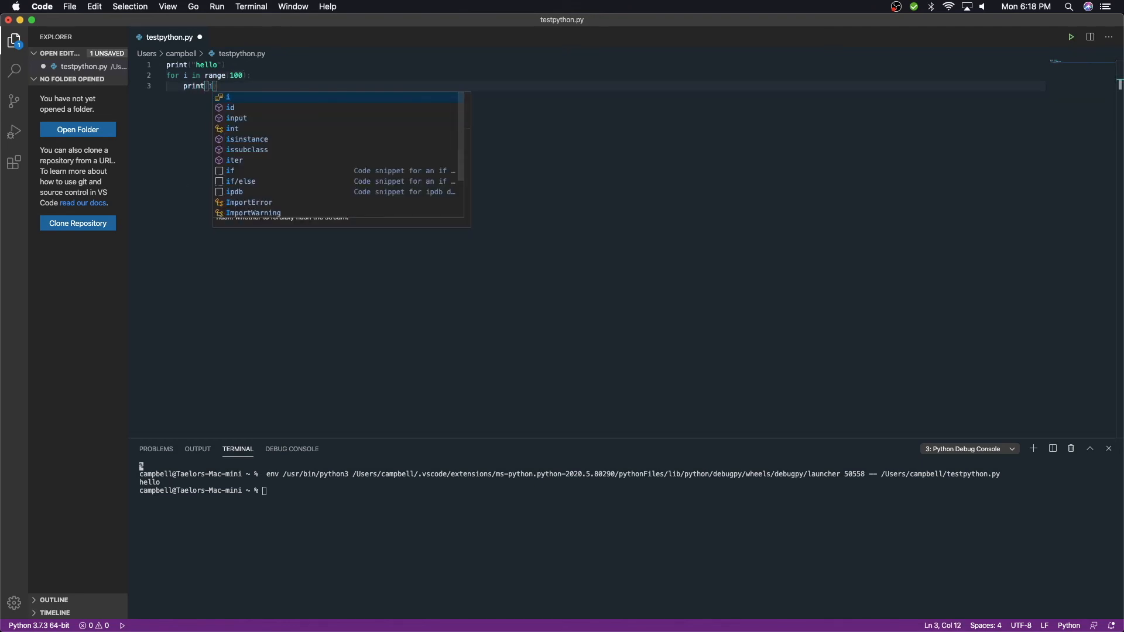
- Run the Python file again
click(217, 6)
click(223, 33)
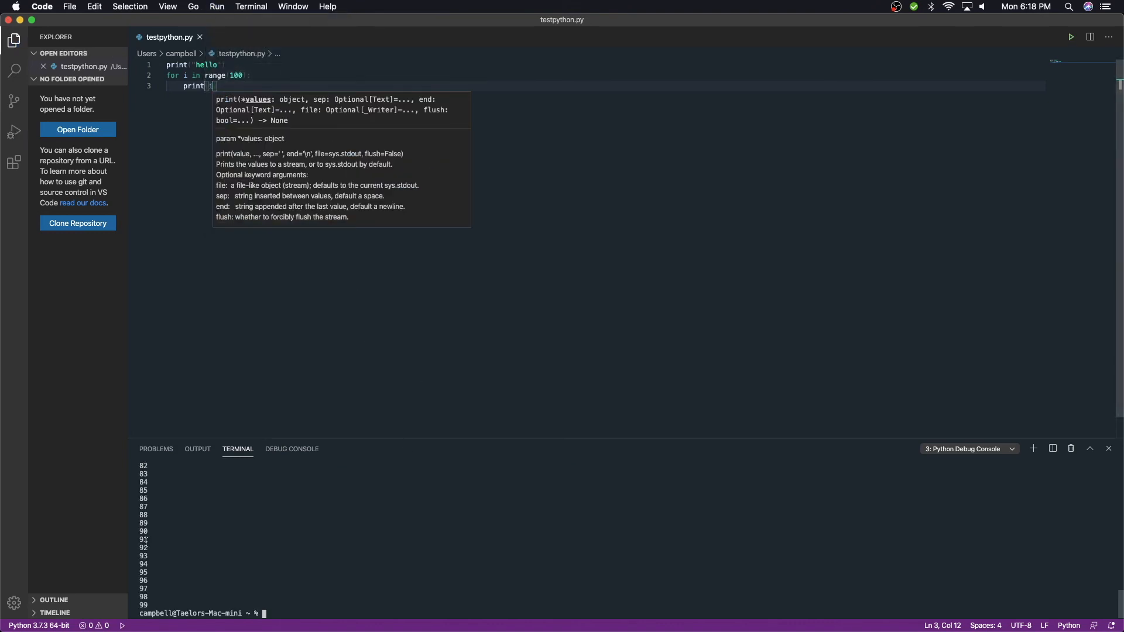
click(239, 319)
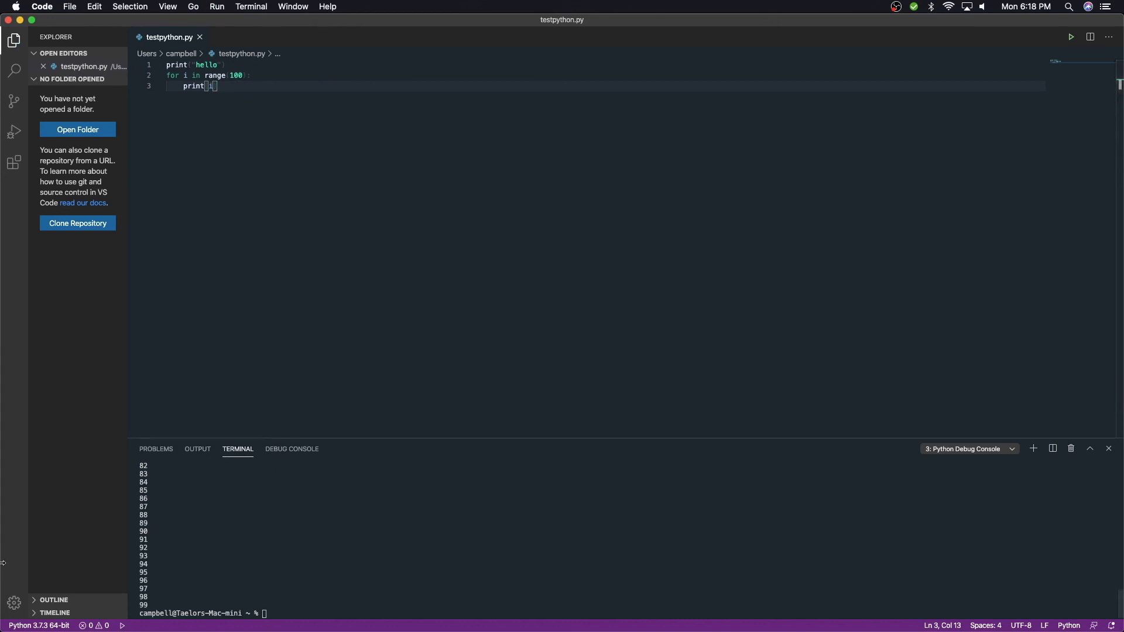
- Open the Settings editor, browse the commonly used settings, and close it to return to the code
click(14, 603)
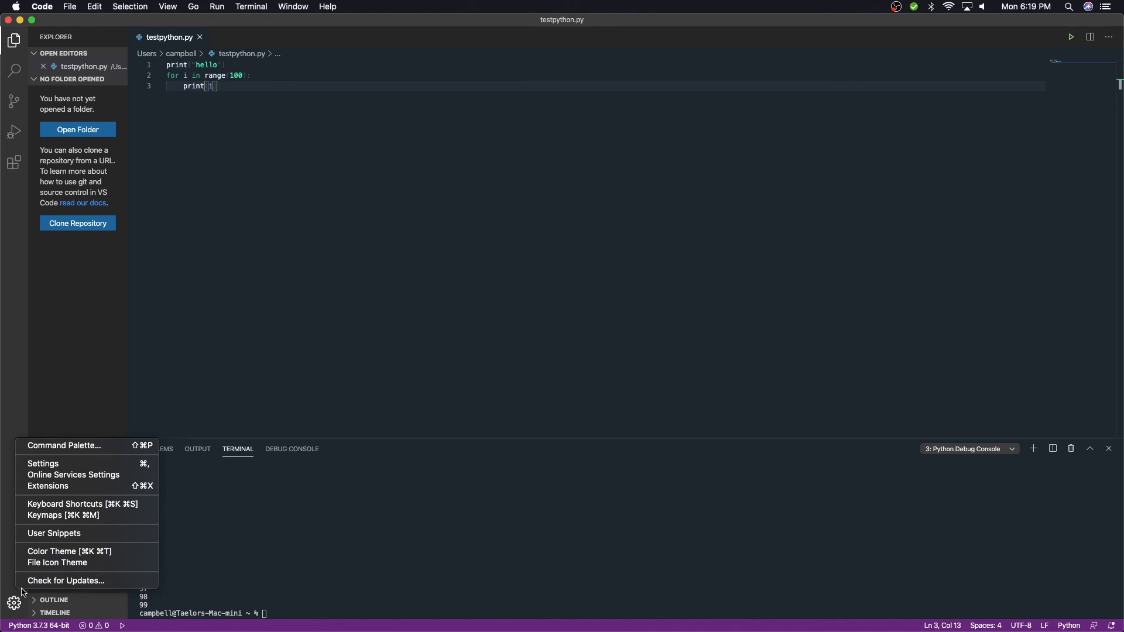
click(80, 468)
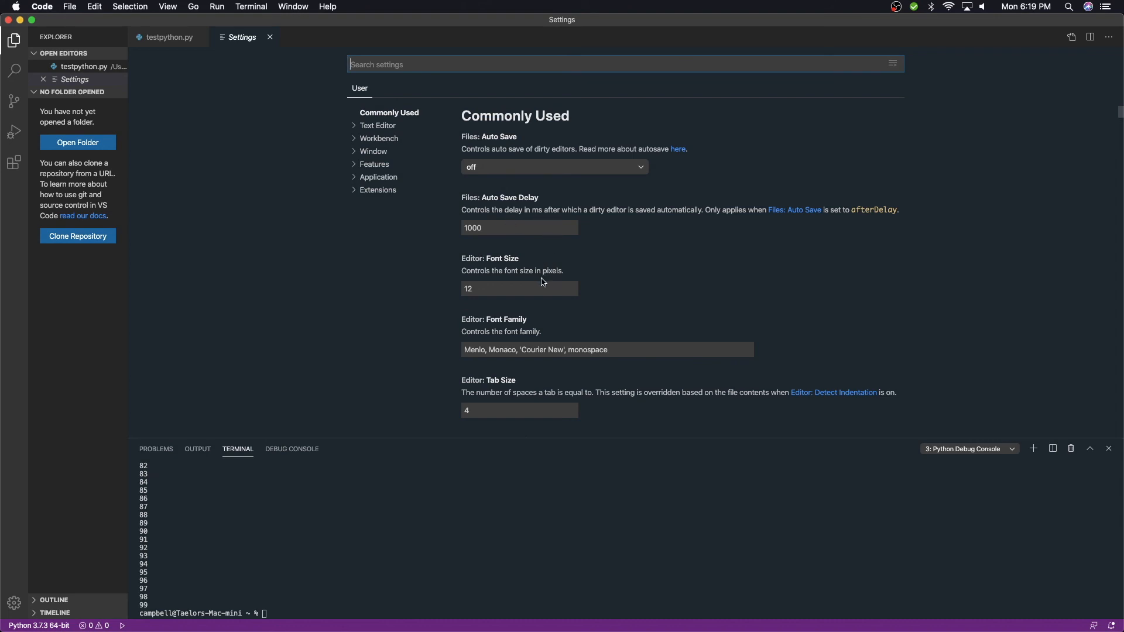
scroll(579, 326, down, 5)
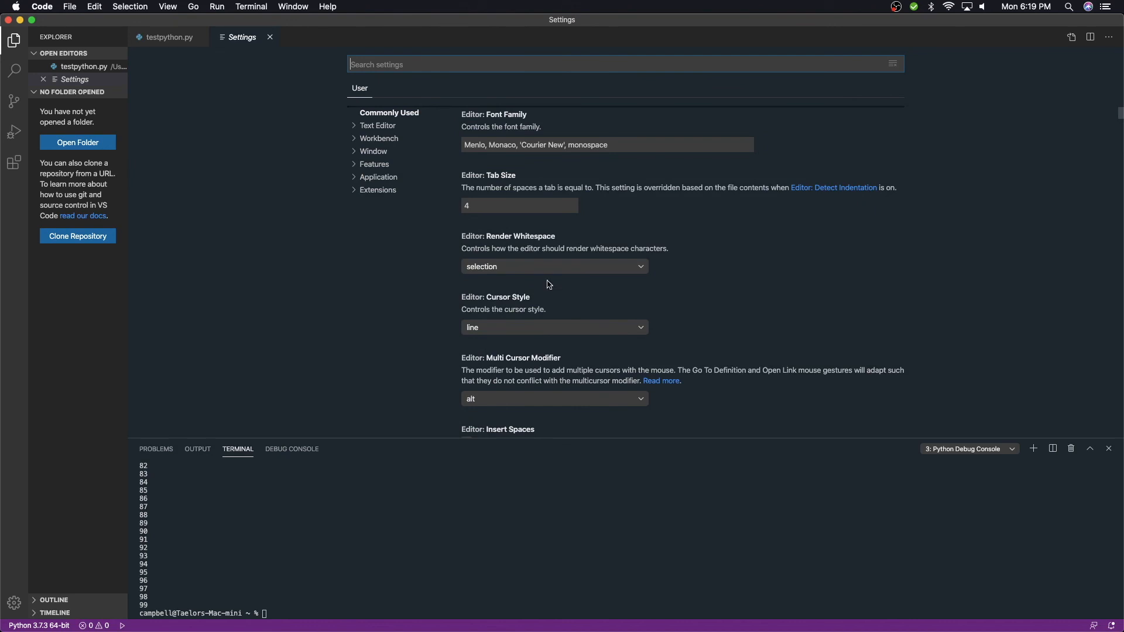
click(270, 37)
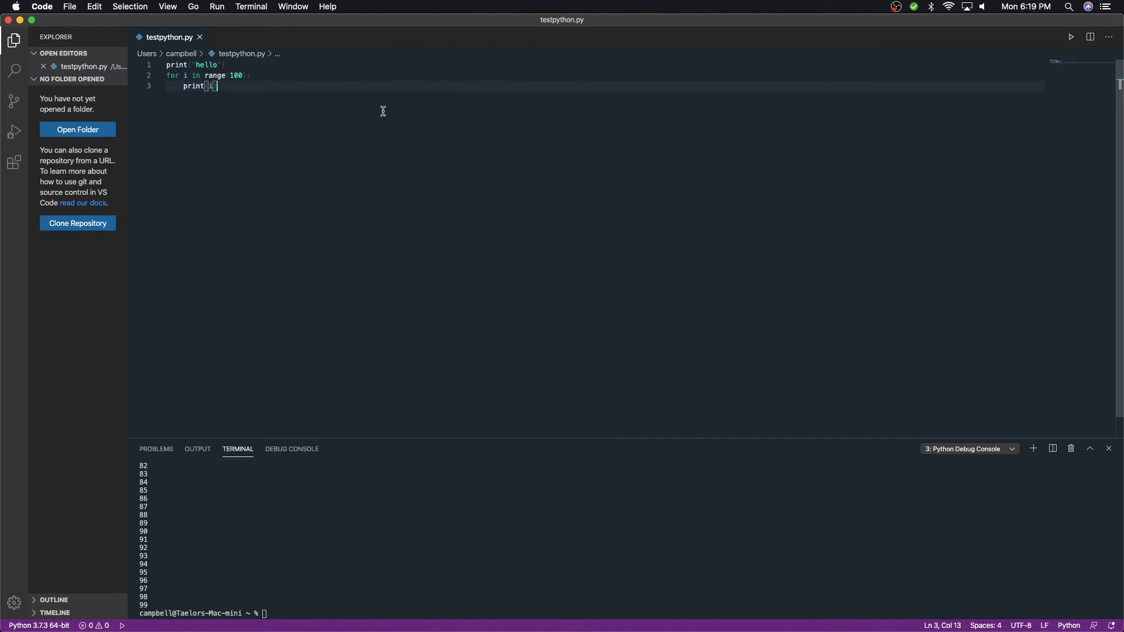
click(350, 77)
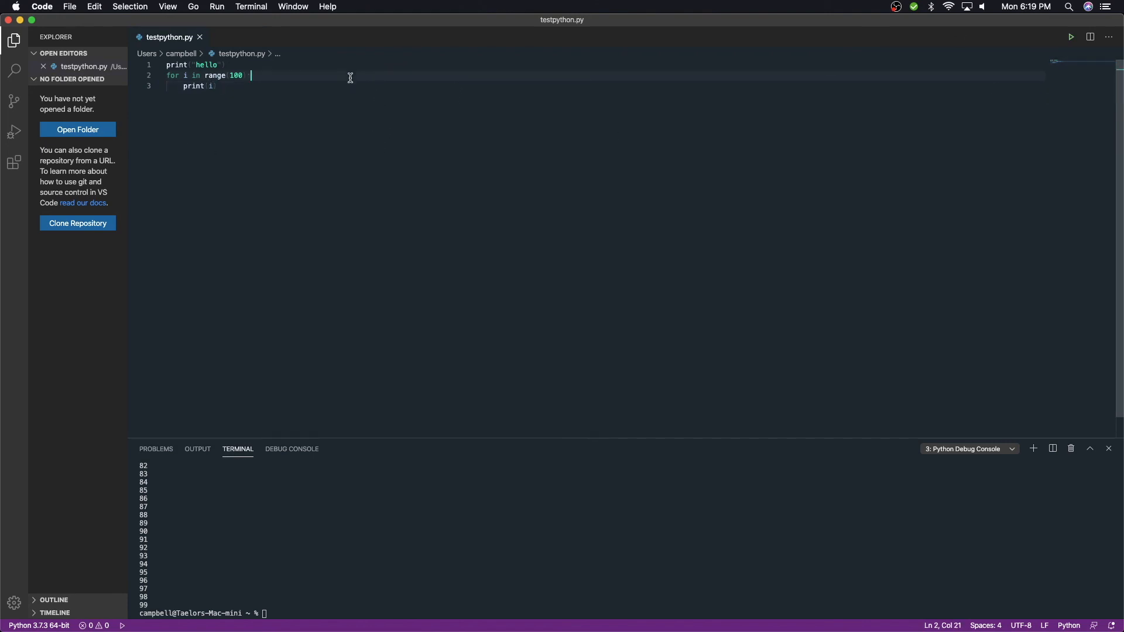